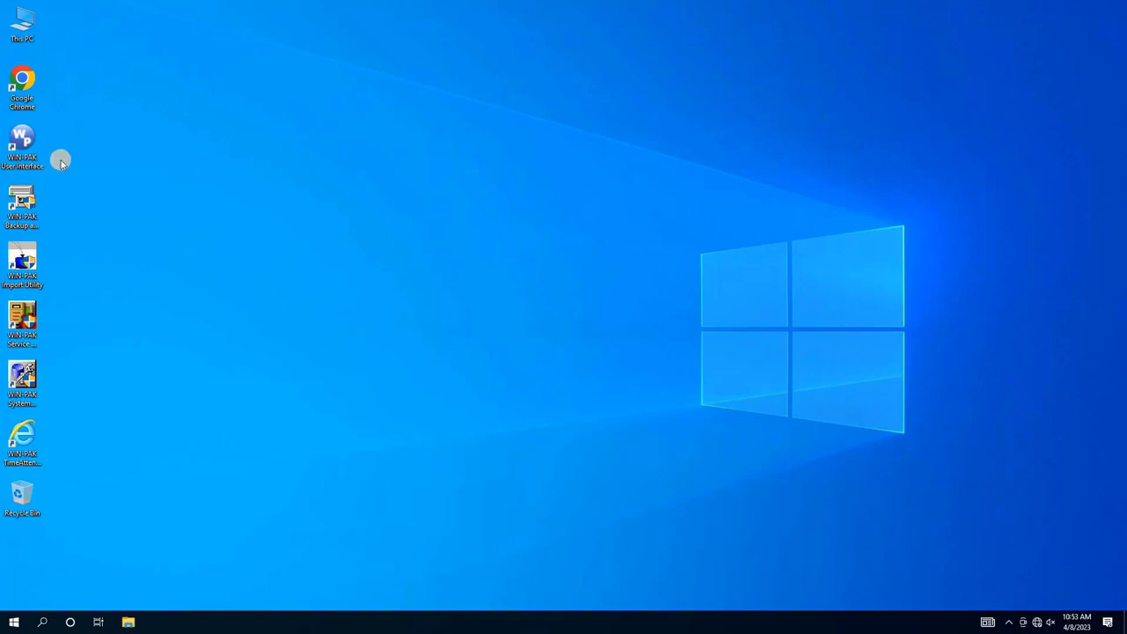
# - Launch WIN-PAK User Interface and sign in with the account password
pyautogui.doubleClick(22, 145)
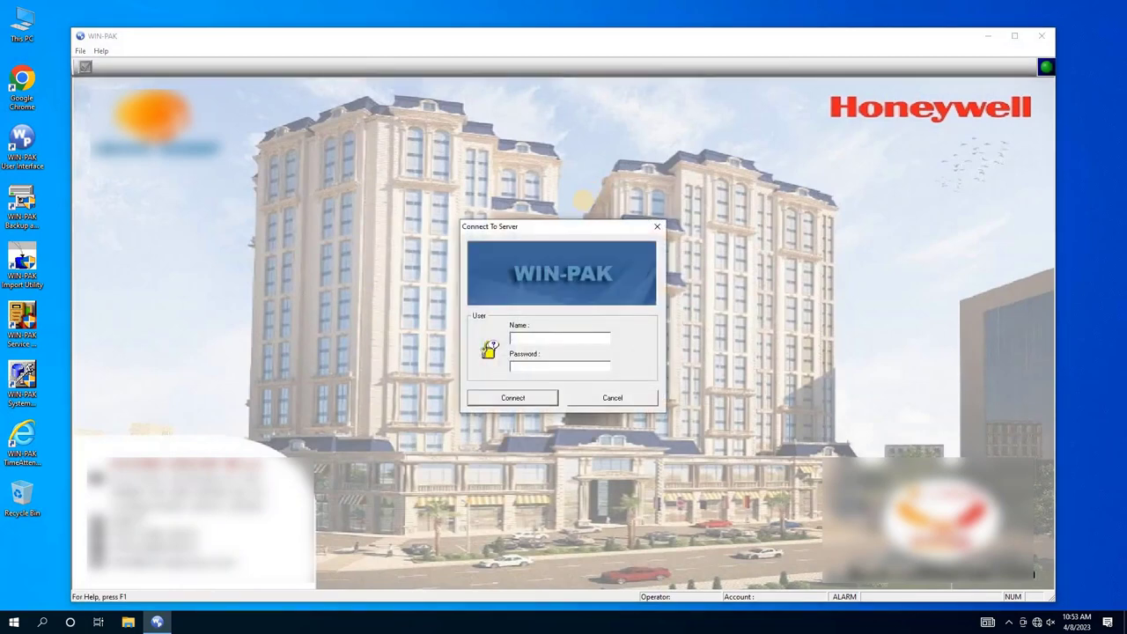
pyautogui.write('dm*************')
pyautogui.press('Return')
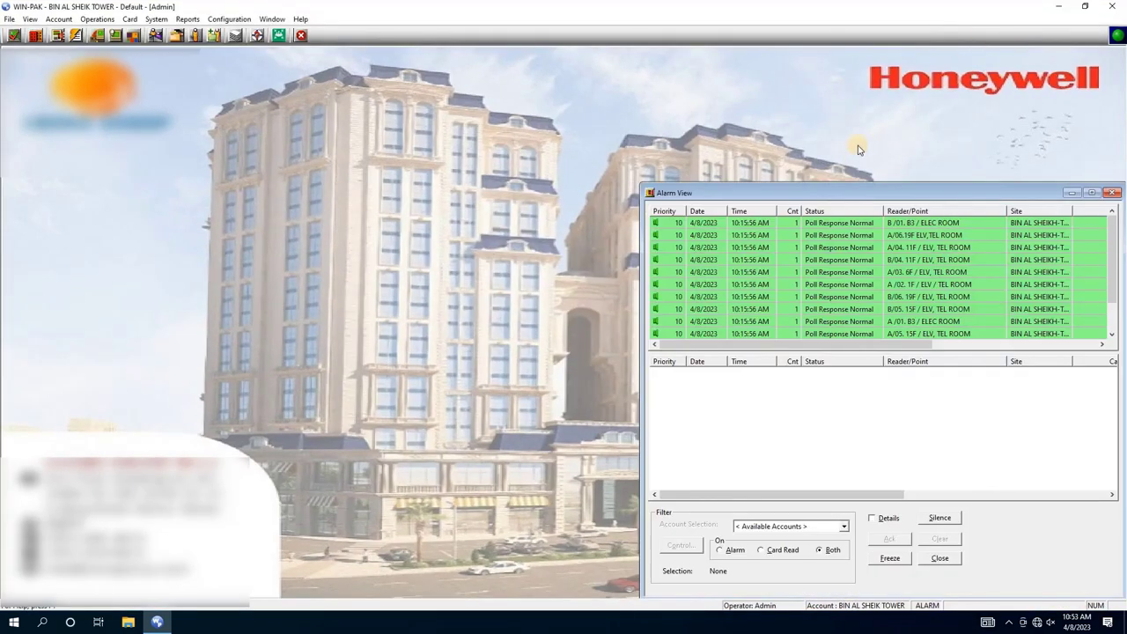
# - In the Control Map, check the A. TOWER and B. TOWER controllers are online, then exit WIN-PAK
pyautogui.click(97, 35)
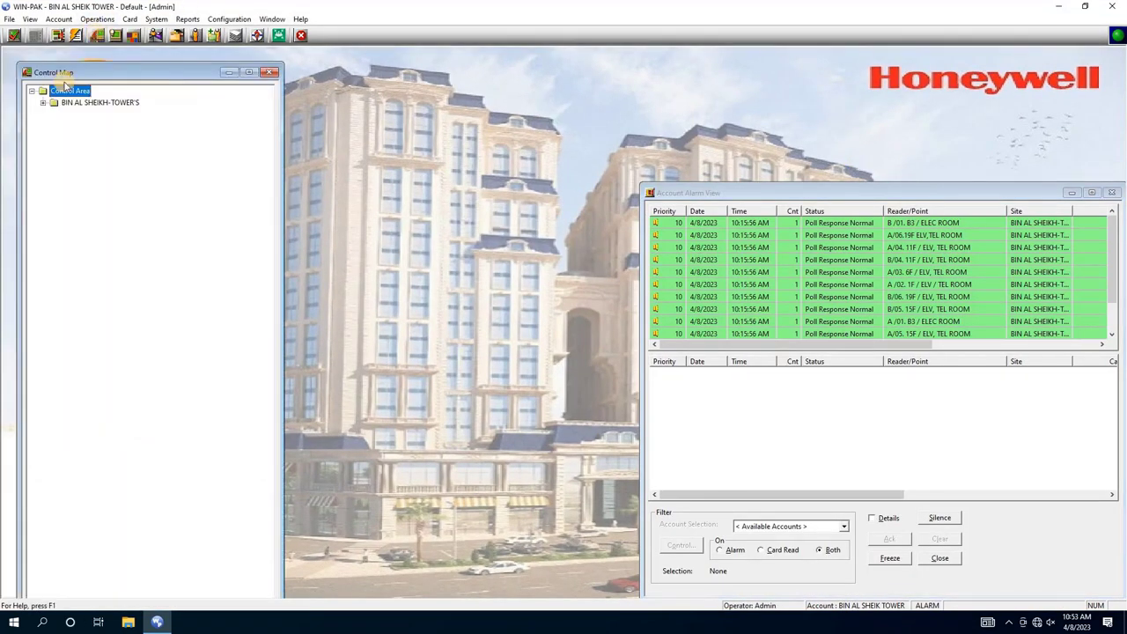
pyautogui.click(28, 86)
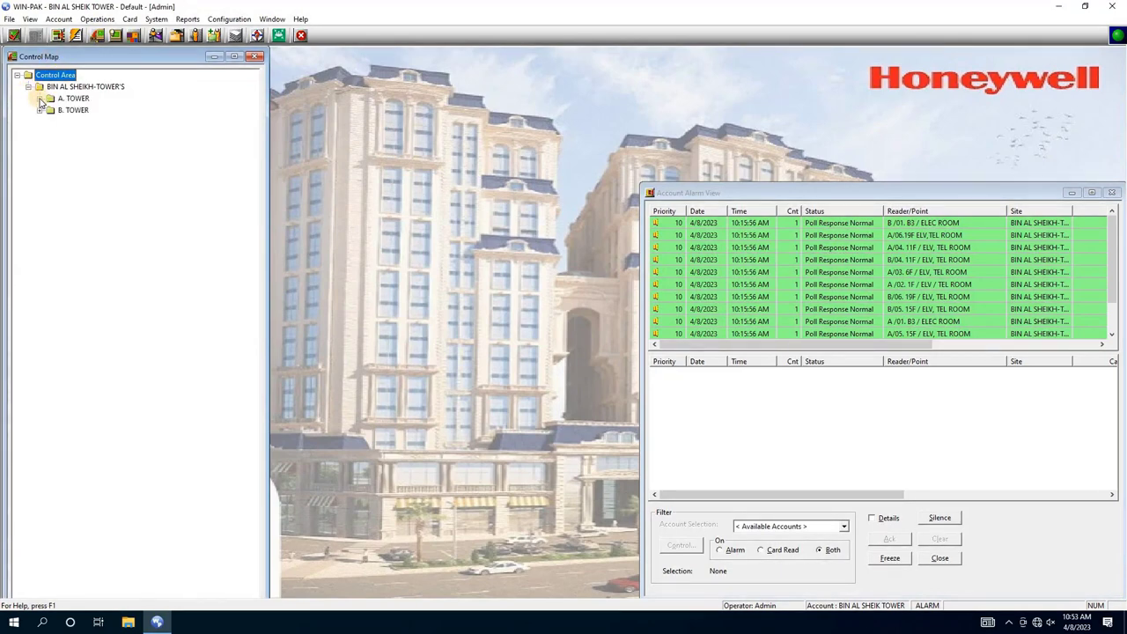
pyautogui.click(39, 98)
pyautogui.click(50, 110)
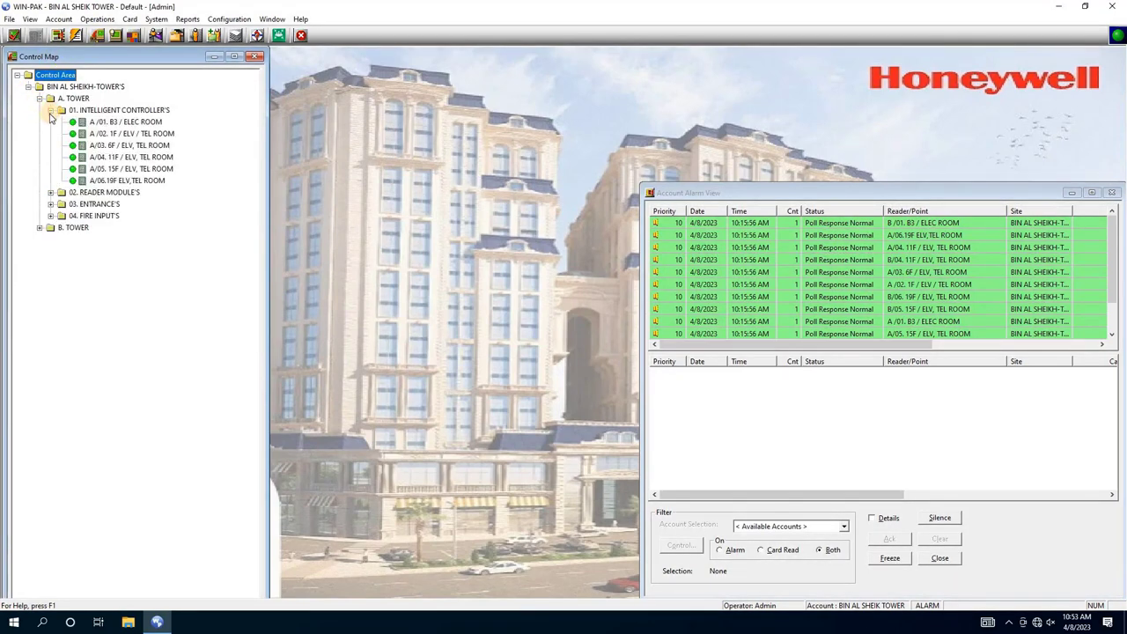
pyautogui.click(39, 227)
pyautogui.click(50, 239)
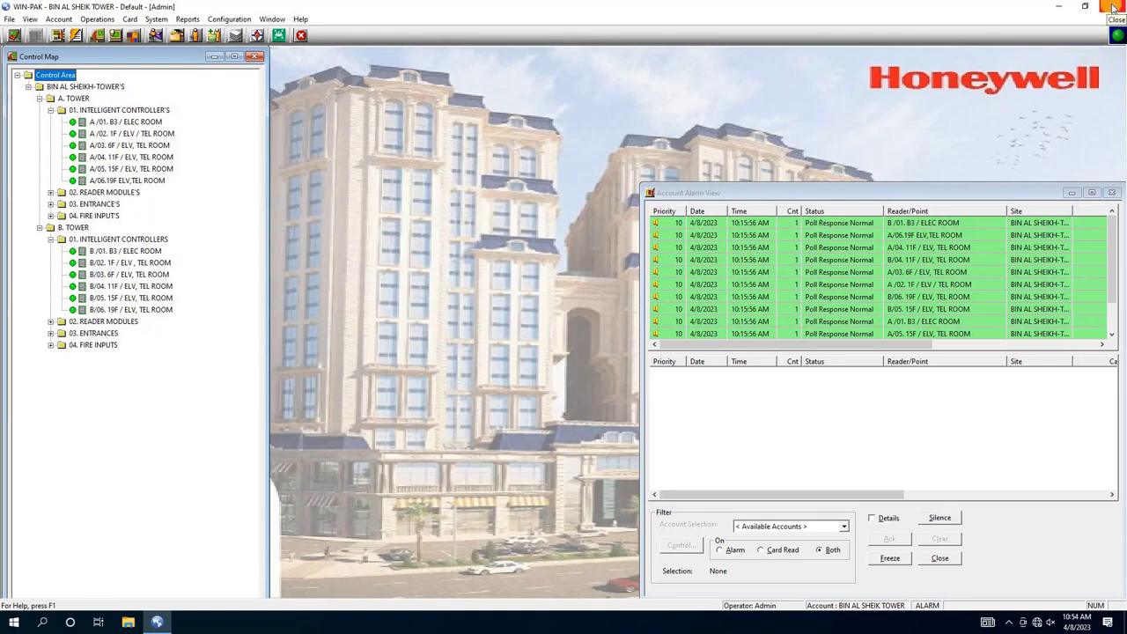
pyautogui.click(1114, 7)
pyautogui.click(552, 330)
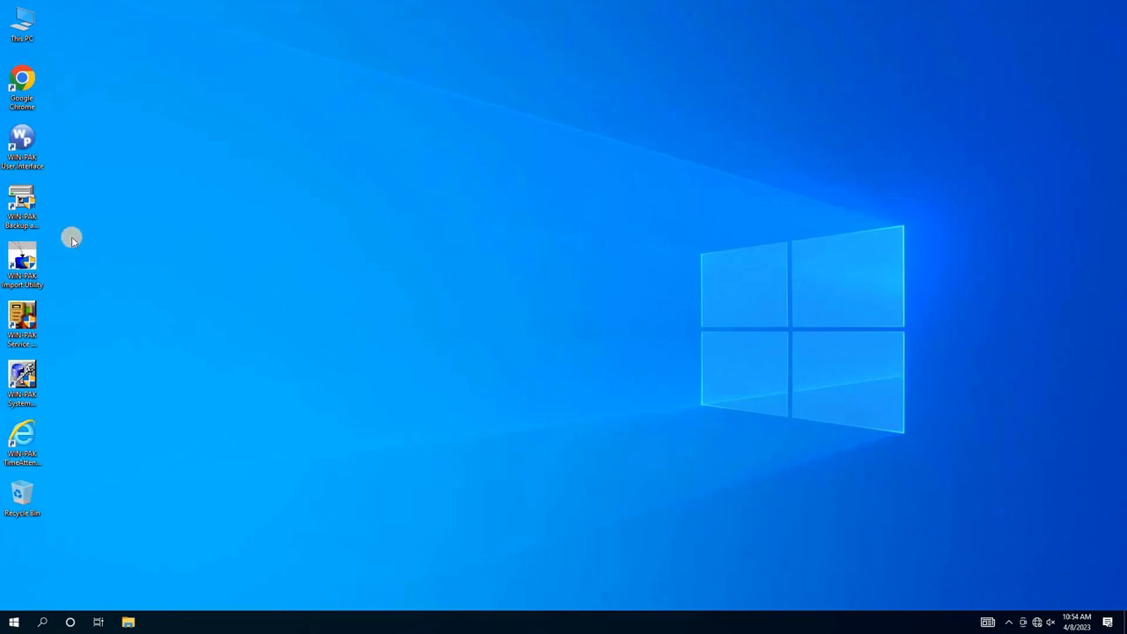
# - Launch WIN-PAK Backup and Restore and connect to (local) SQL Server using Windows Authentication
pyautogui.click(26, 216)
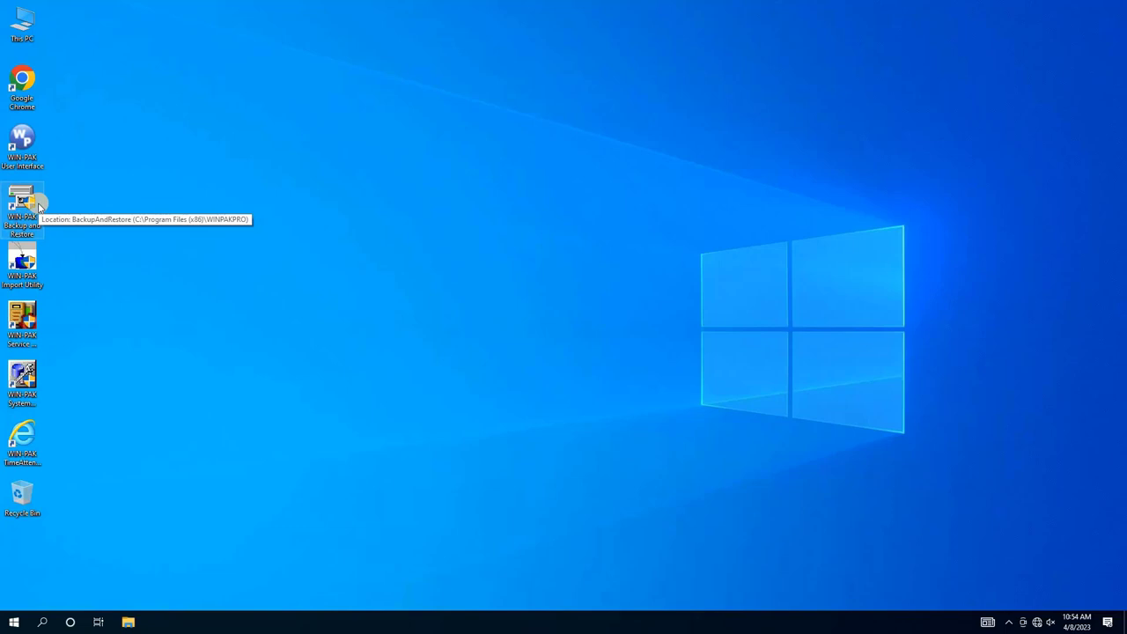
pyautogui.doubleClick(38, 207)
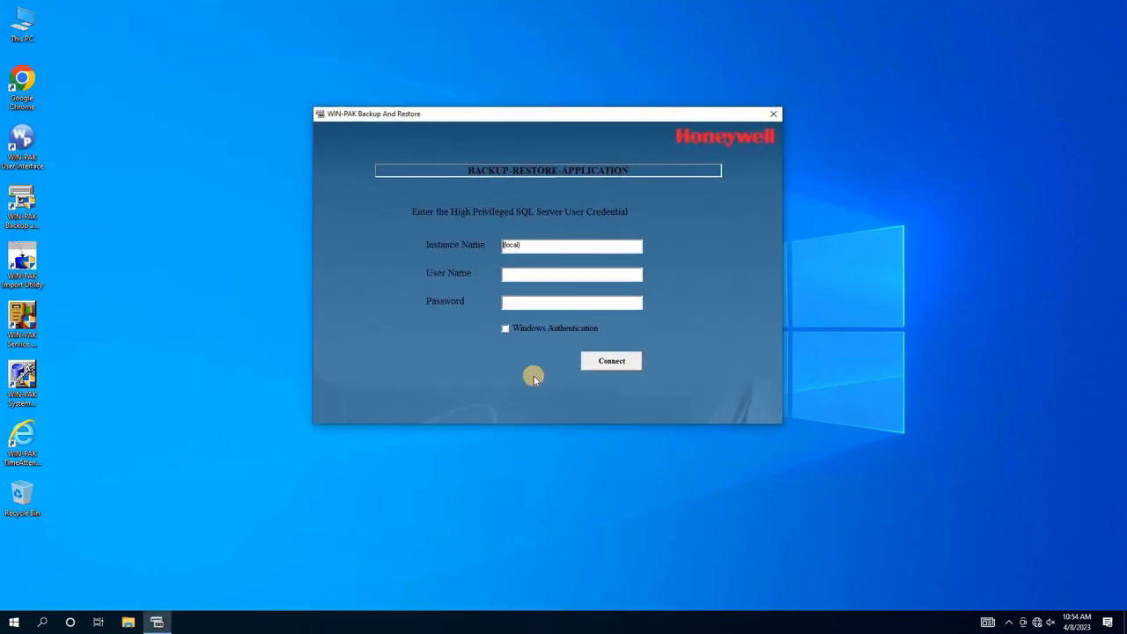
pyautogui.click(508, 330)
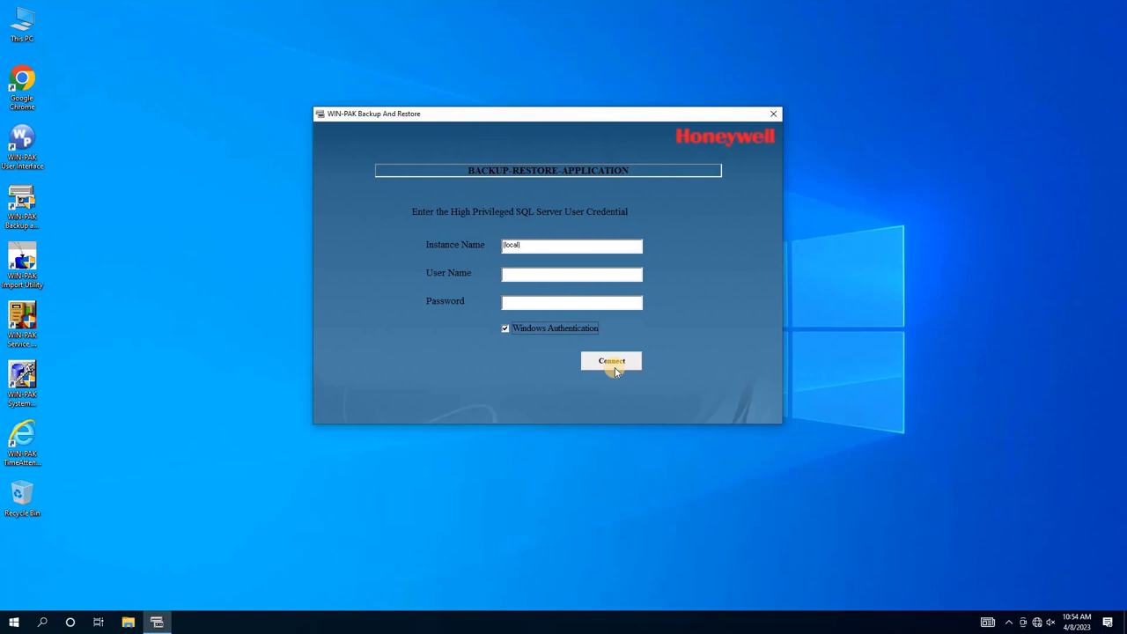
pyautogui.click(613, 365)
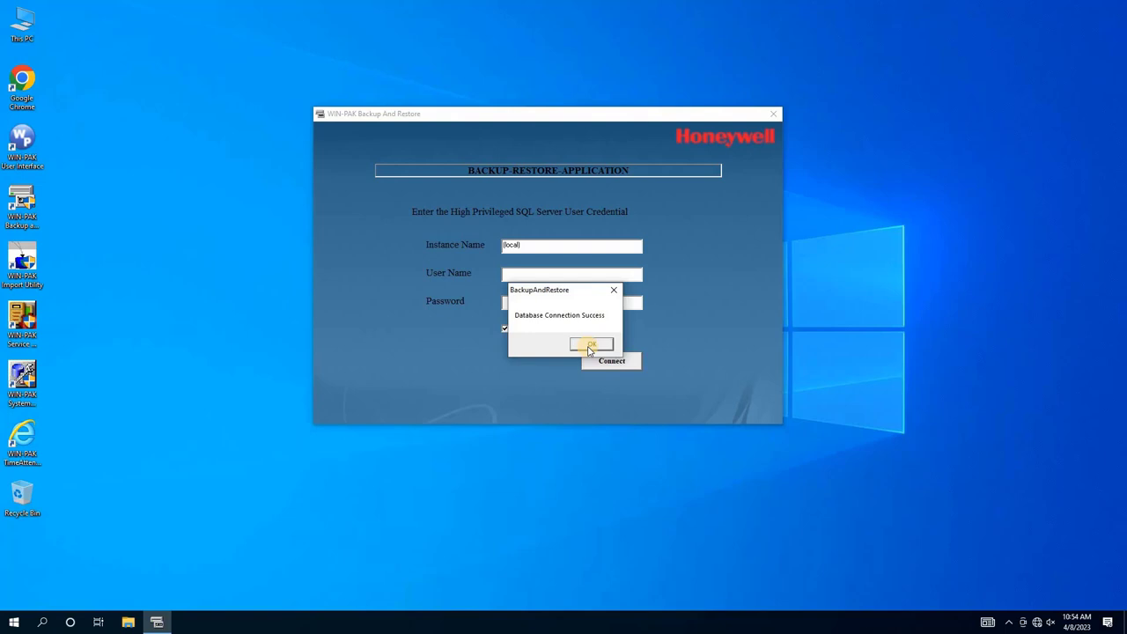
pyautogui.click(590, 345)
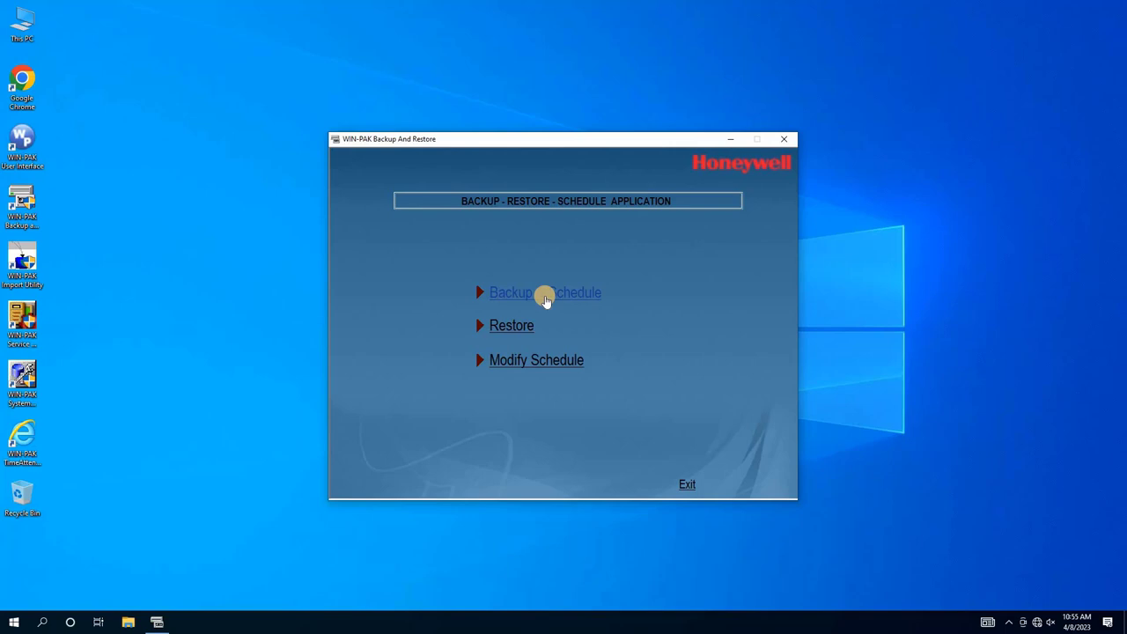
# - Begin a new database backup and enter BinAlsheik as the Backup Name
pyautogui.click(544, 296)
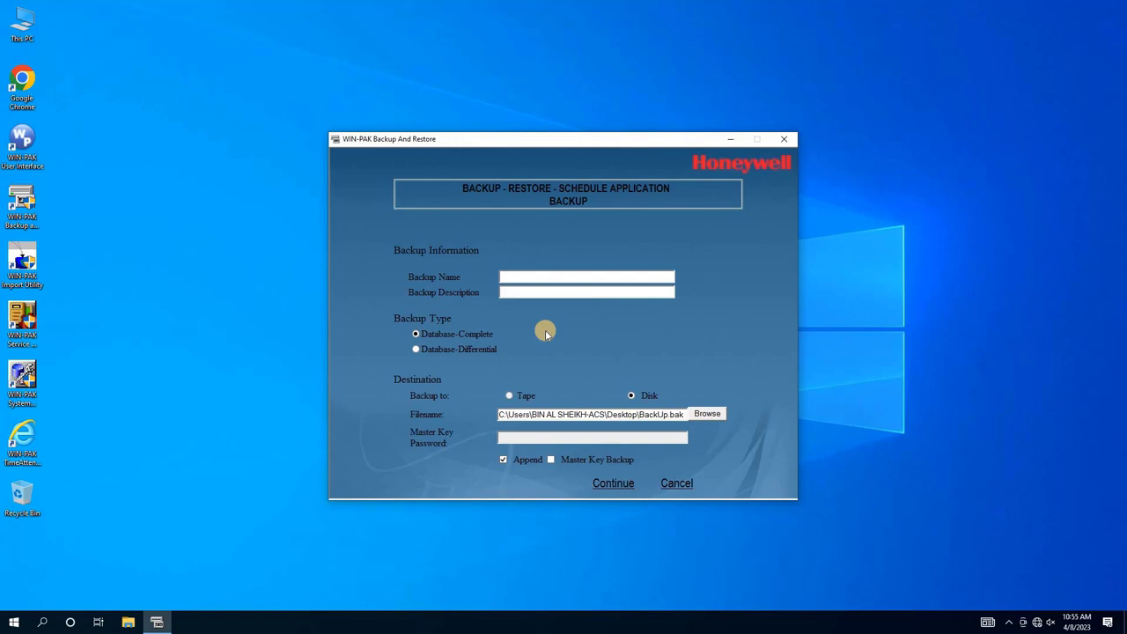
pyautogui.click(546, 276)
pyautogui.write('BinAlsheik')
# - Browse to the C:\WINPACK DATABASE BACKUP DAILY location and name the file 'WINPACK DATABASE BACKUP DAILY BACKUP'
pyautogui.click(709, 416)
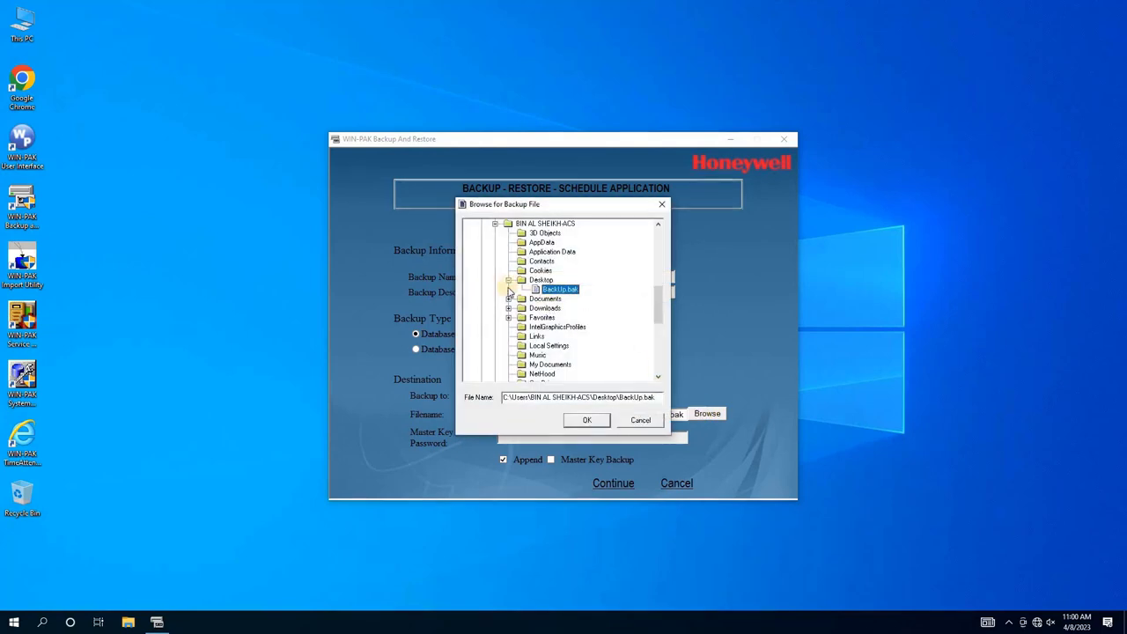
pyautogui.click(508, 282)
pyautogui.scroll(-10, 511, 290)
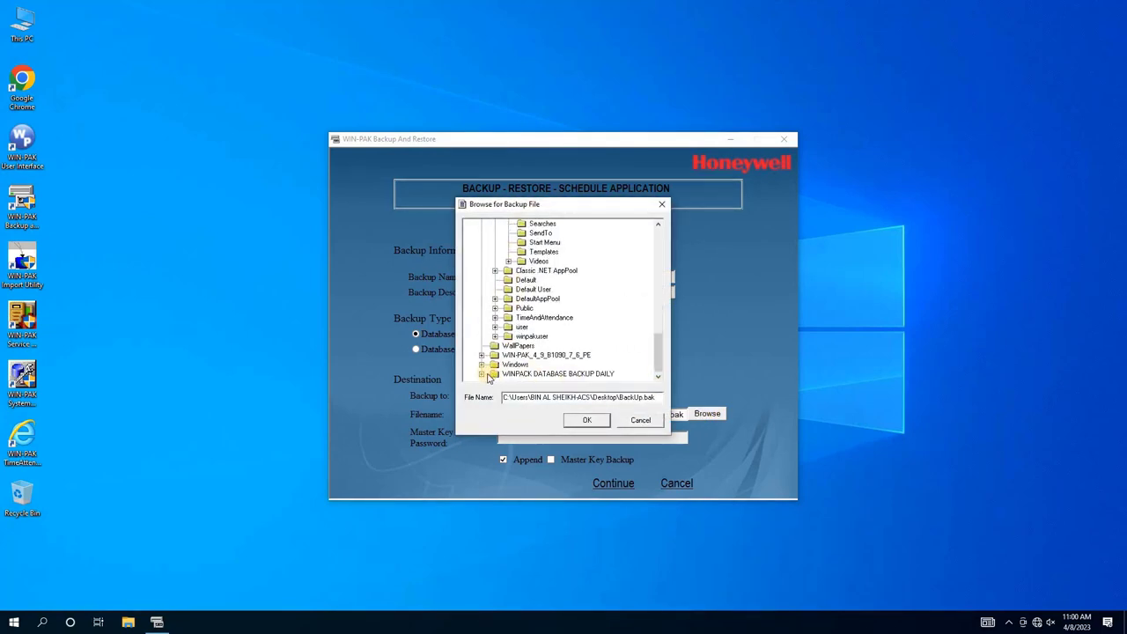
pyautogui.click(481, 374)
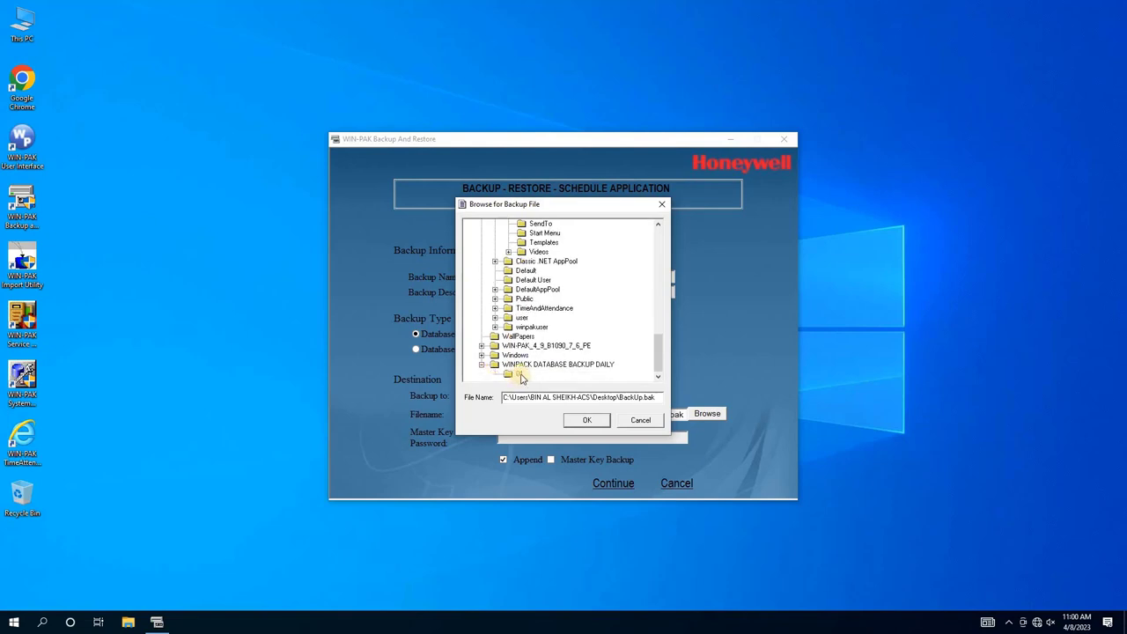
pyautogui.click(521, 365)
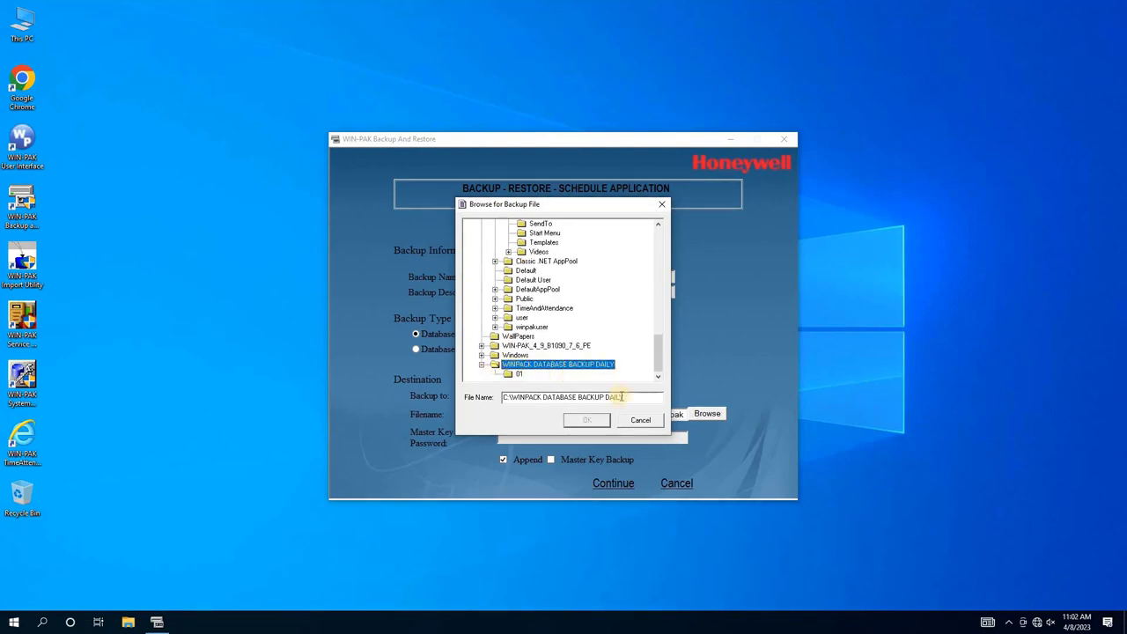
pyautogui.click(636, 396)
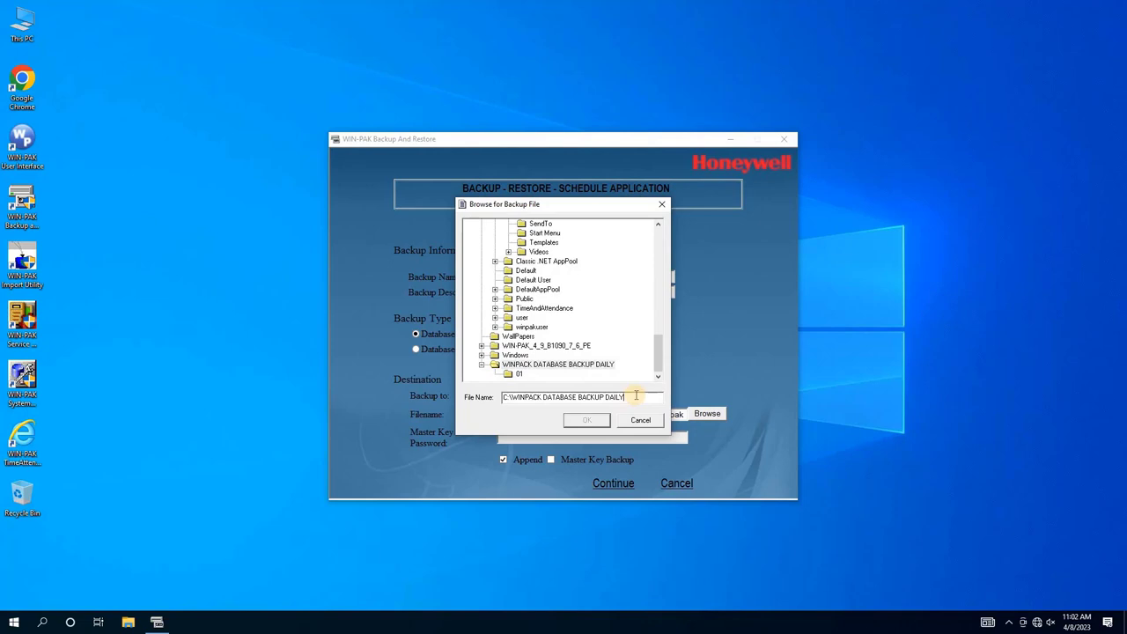
pyautogui.write('BA')
pyautogui.press('Left')
pyautogui.press('Left')
pyautogui.press('Left')
pyautogui.press('Left')
pyautogui.press('Left')
pyautogui.press('Left')
# - Run the backup immediately without appending, including a password-protected Master Key Backup
pyautogui.click(602, 419)
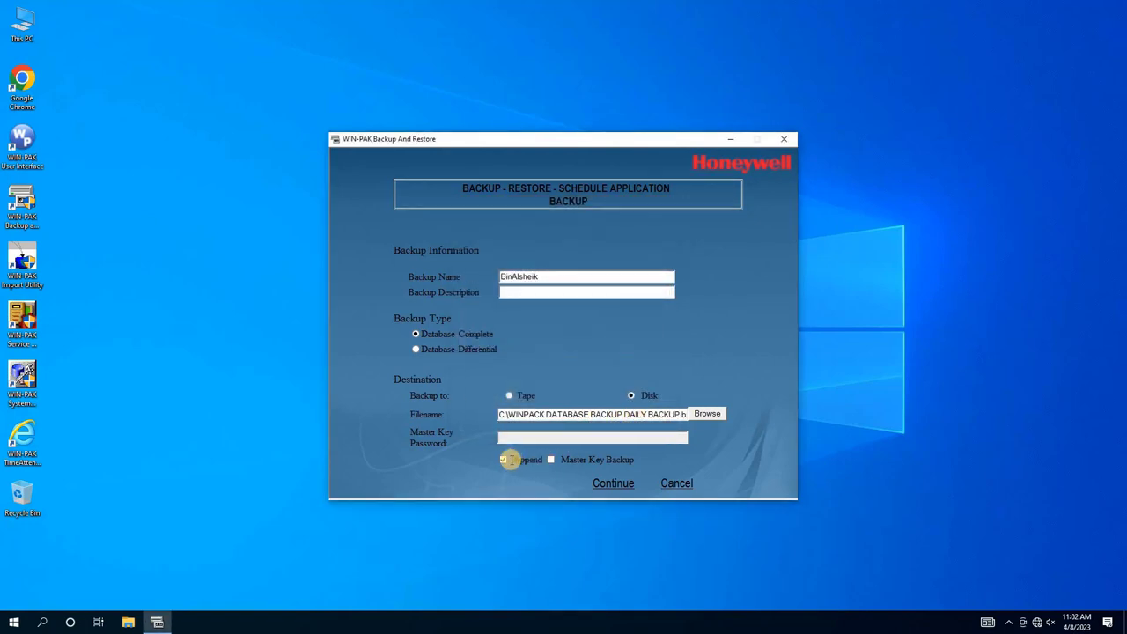
pyautogui.click(504, 461)
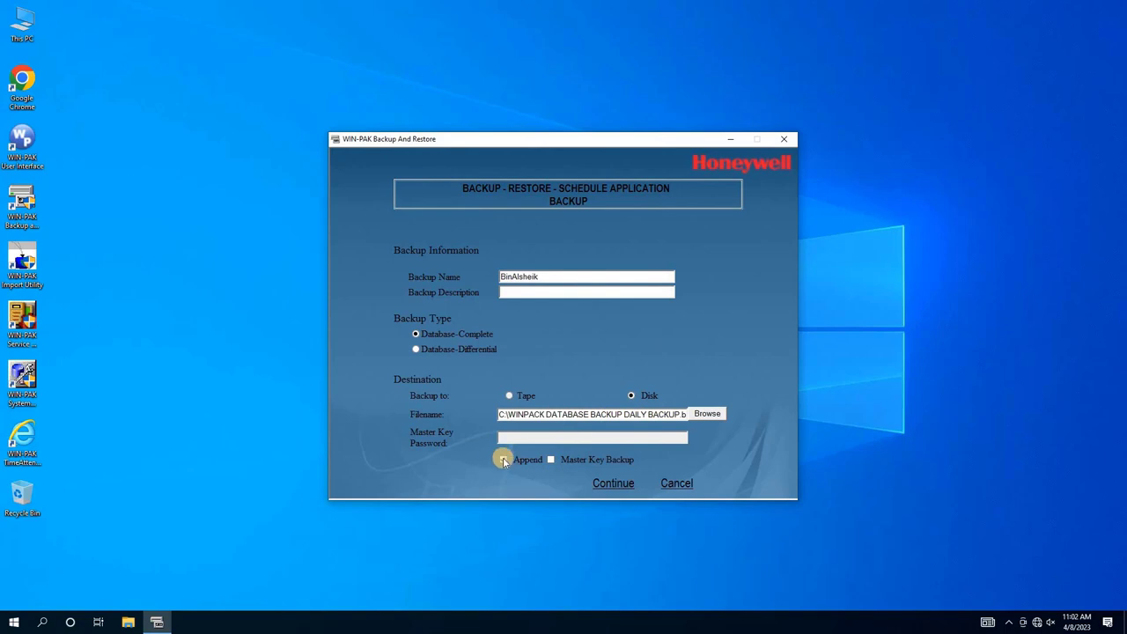
pyautogui.click(550, 460)
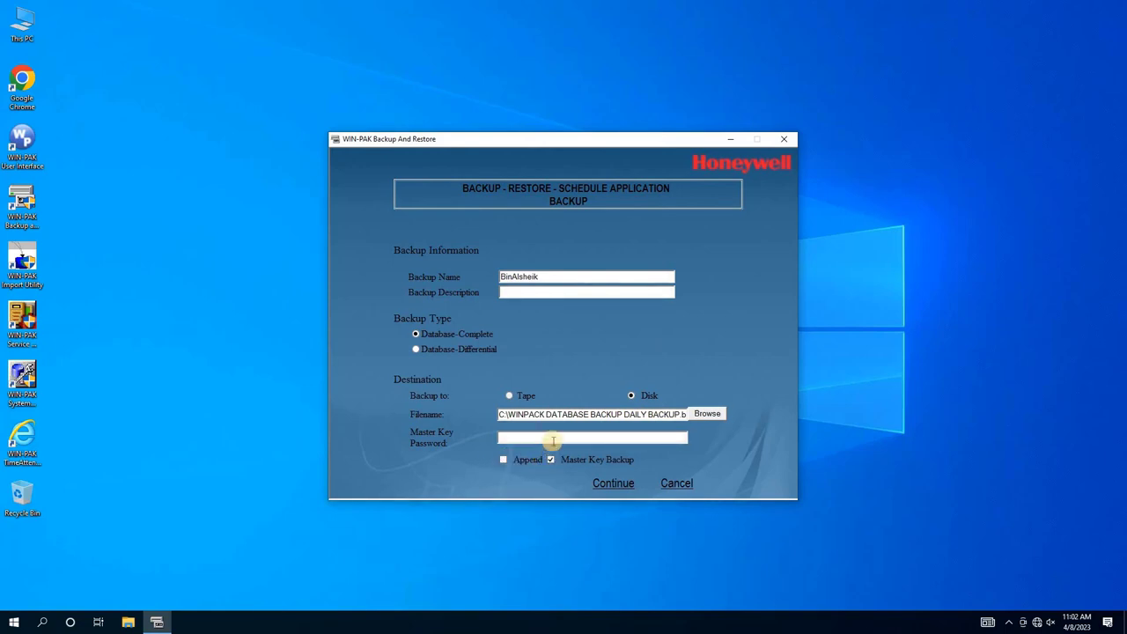
pyautogui.click(552, 439)
pyautogui.click(606, 484)
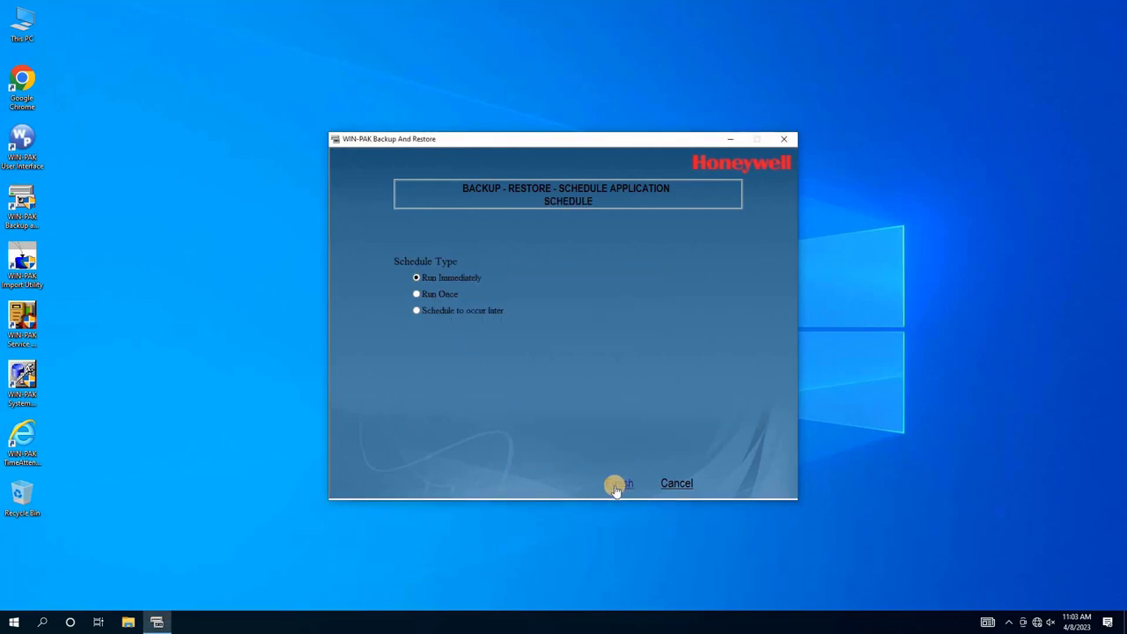
pyautogui.click(618, 485)
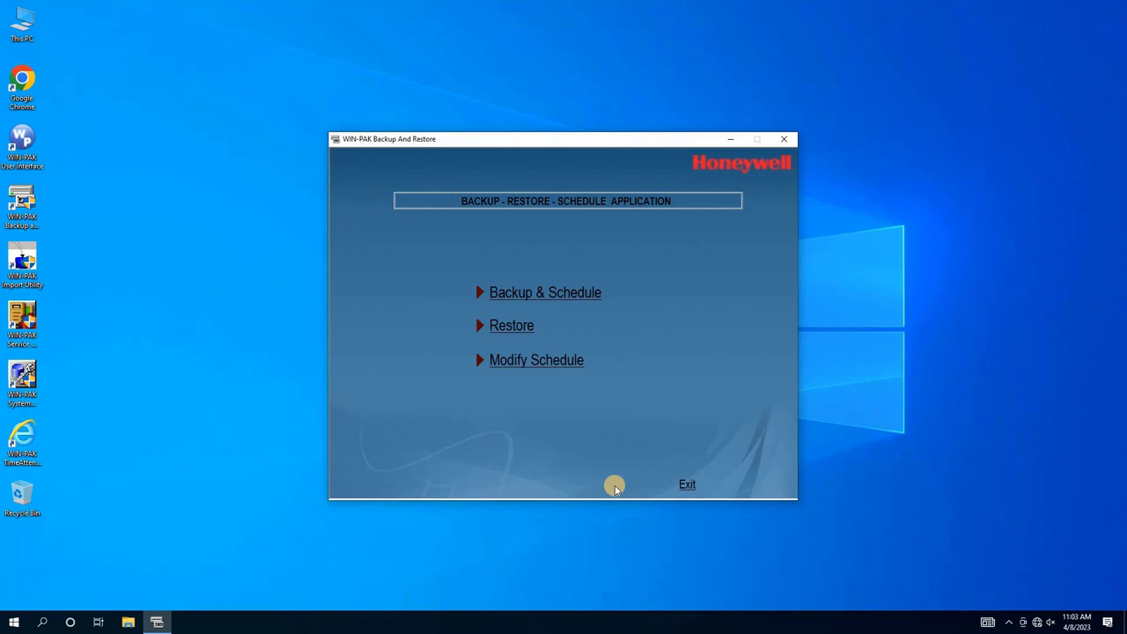
# - Close WIN-PAK Backup and Restore and open Local Disk (C:) in File Explorer
pyautogui.click(685, 485)
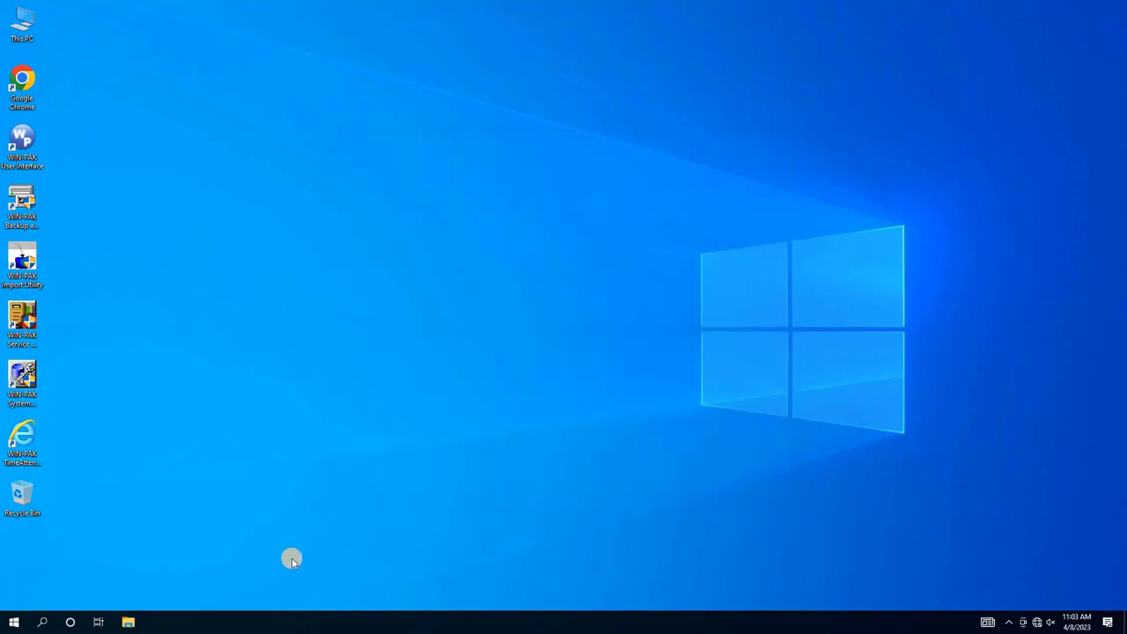
pyautogui.click(130, 623)
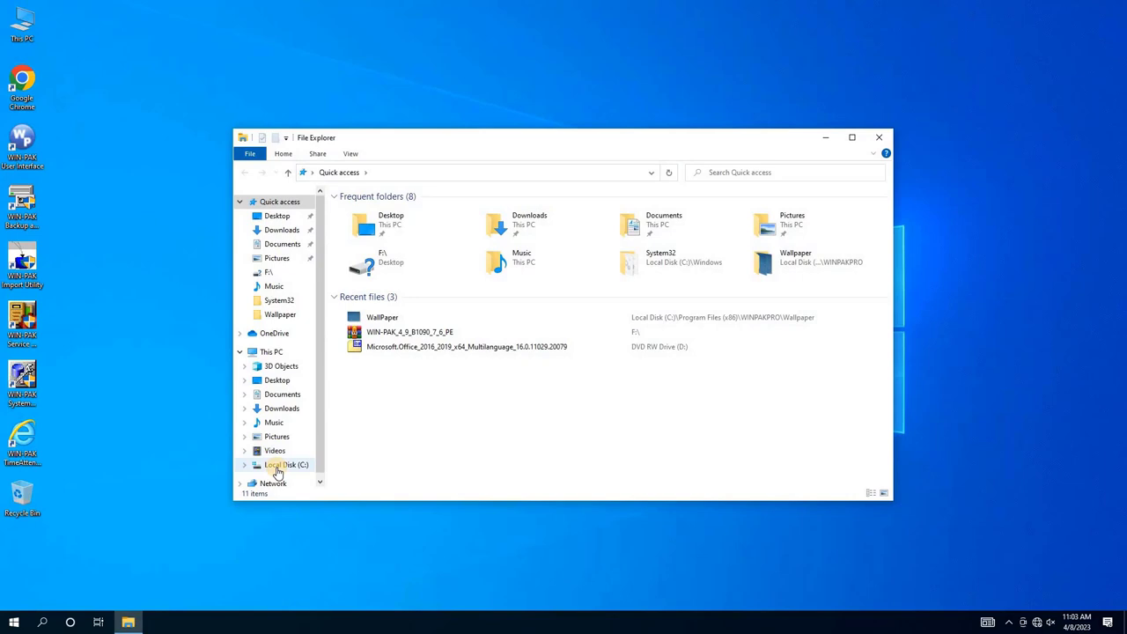
pyautogui.click(276, 470)
# - Widen the Name column and select both the DAILY BACKUP.bak and MasterKey files
pyautogui.click(398, 456)
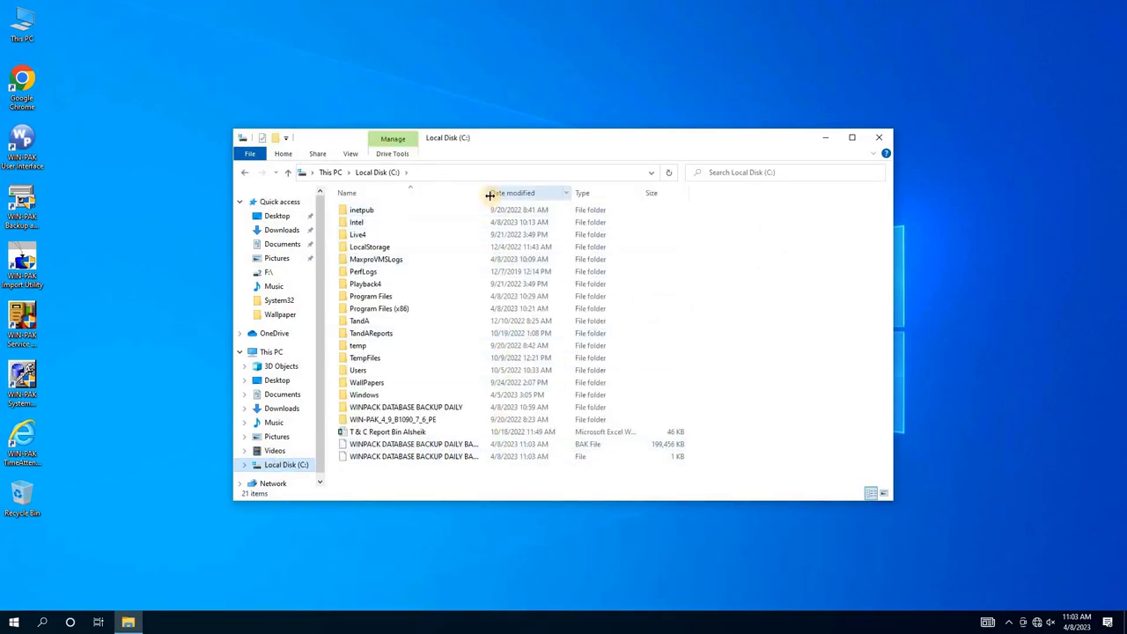
pyautogui.moveTo(490, 195); pyautogui.dragTo(605, 191)
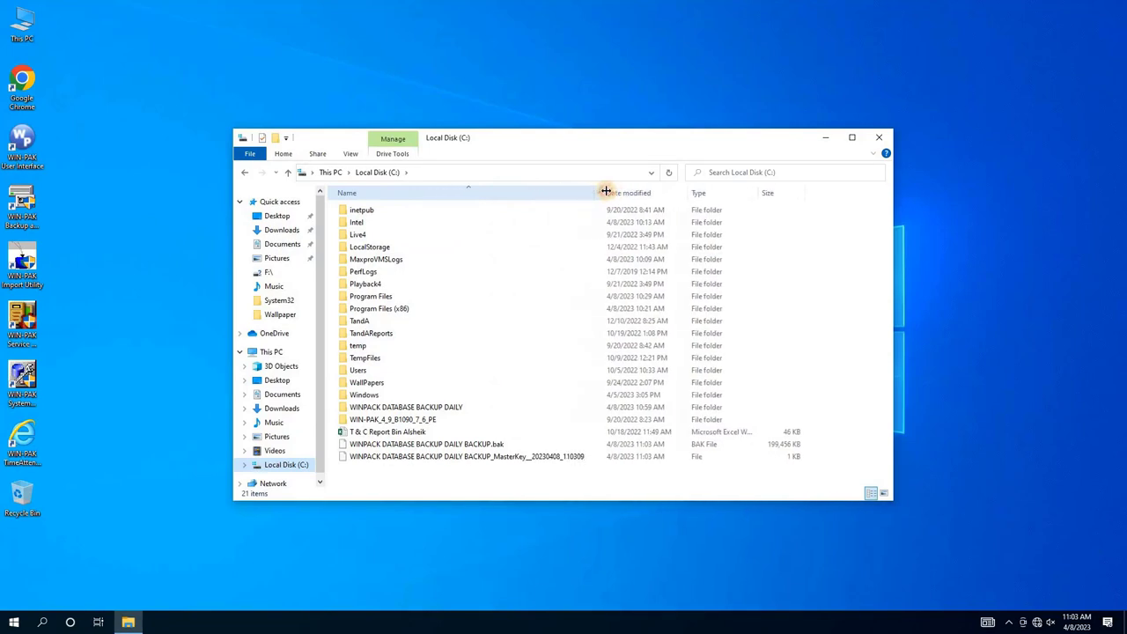
pyautogui.click(449, 449)
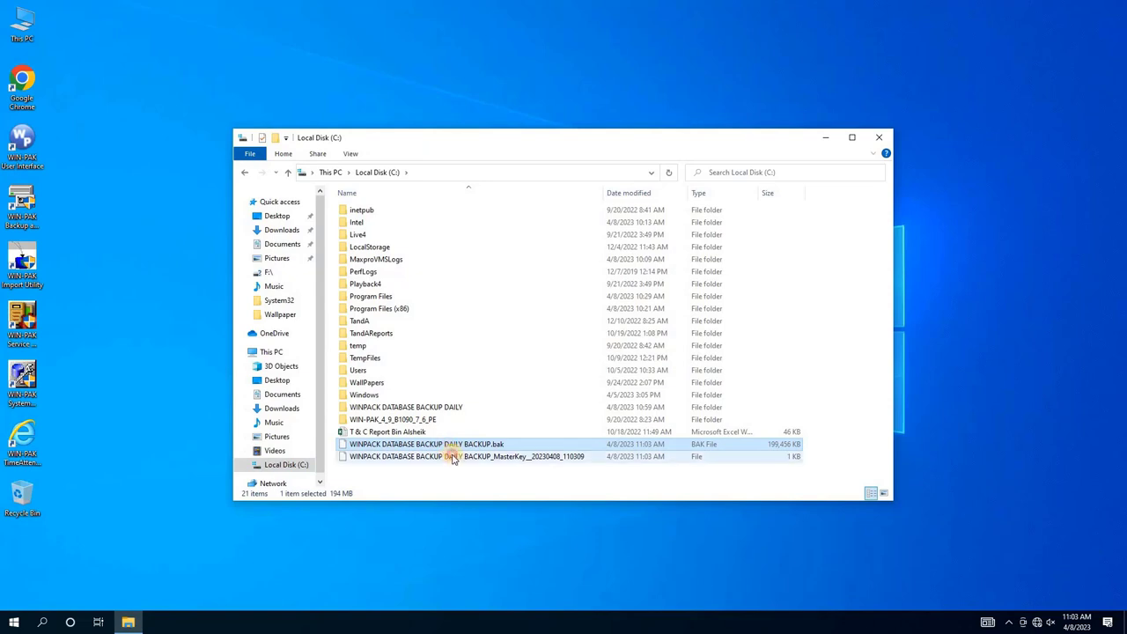
pyautogui.click(452, 457)
pyautogui.click(455, 445)
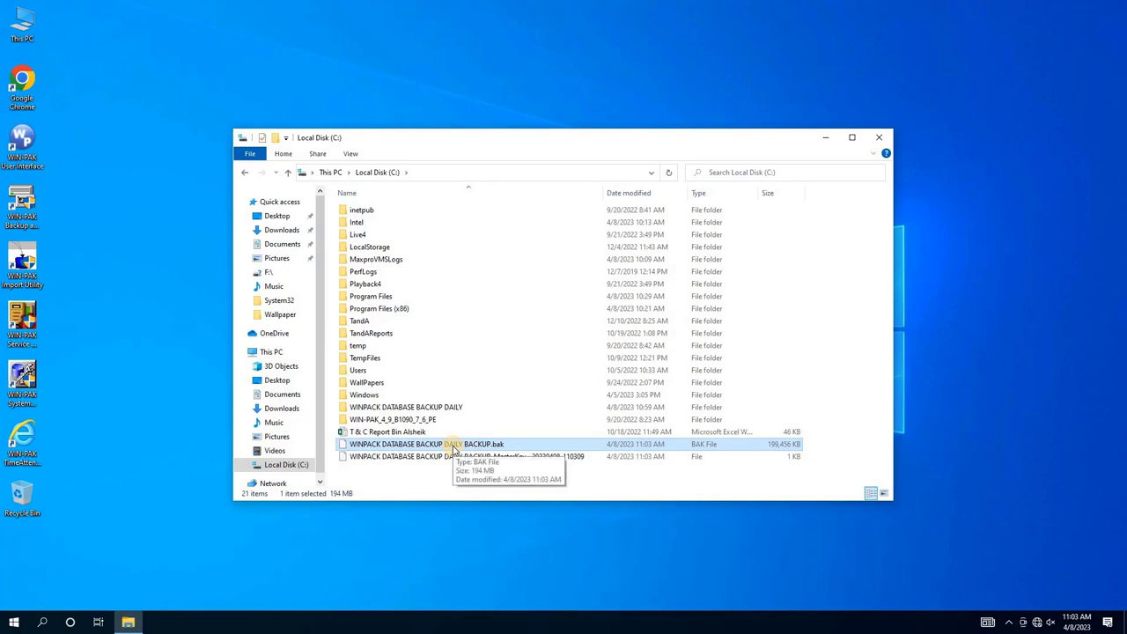
pyautogui.keyDown('ctrl'); pyautogui.click(444, 459); pyautogui.keyUp('ctrl')
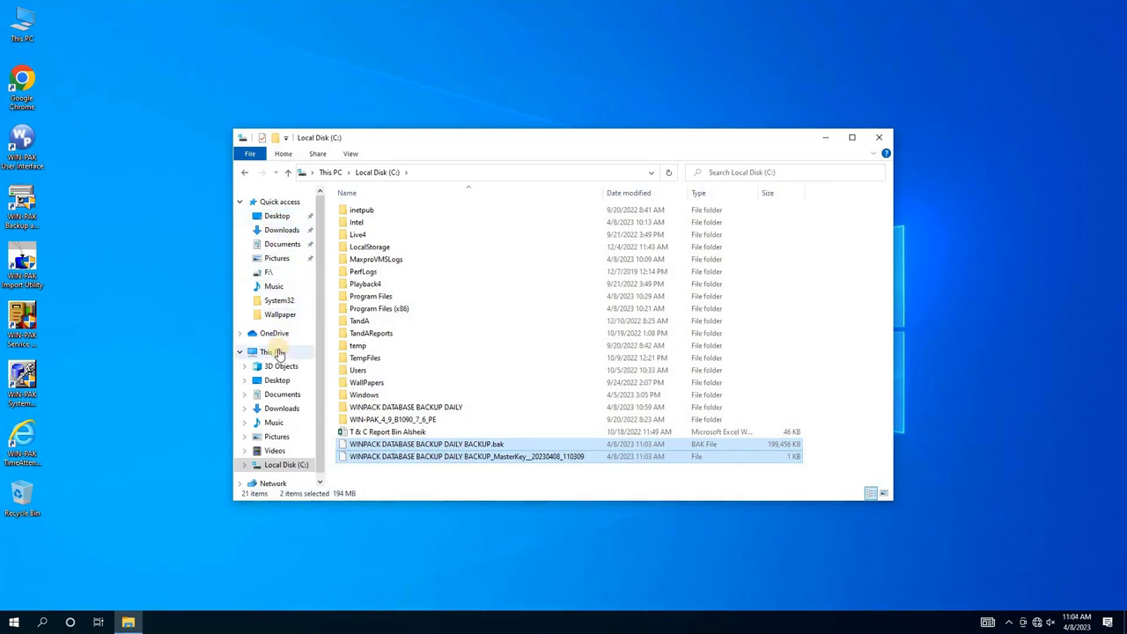
# - Paste both backup files onto ZUBER (E:), granting administrator permission, and widen the Name column
pyautogui.click(271, 351)
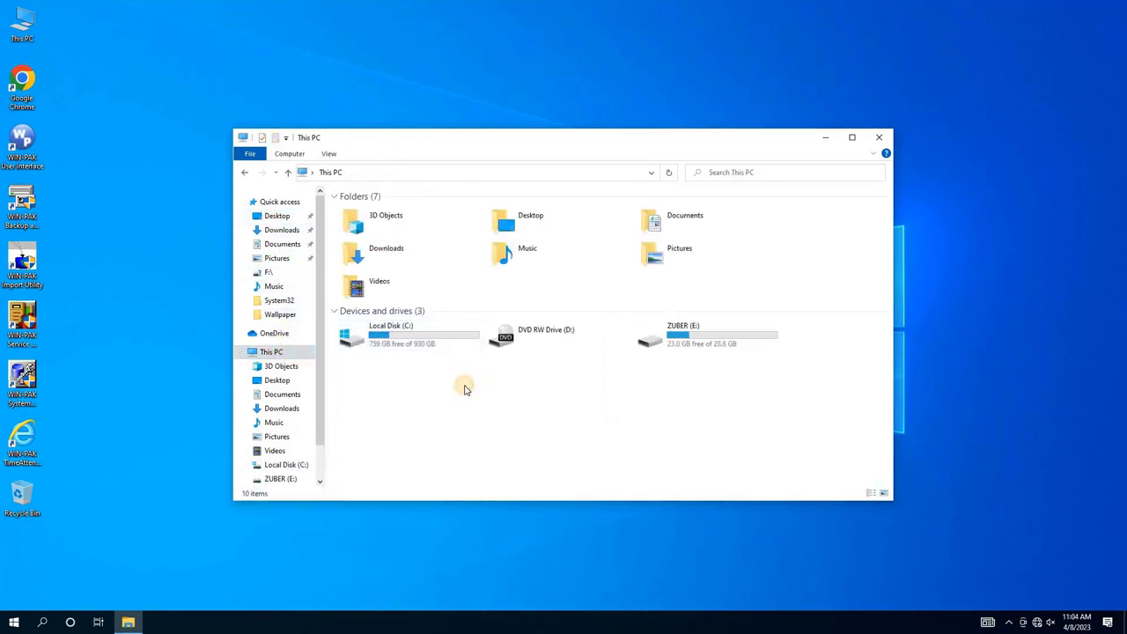
pyautogui.doubleClick(669, 343)
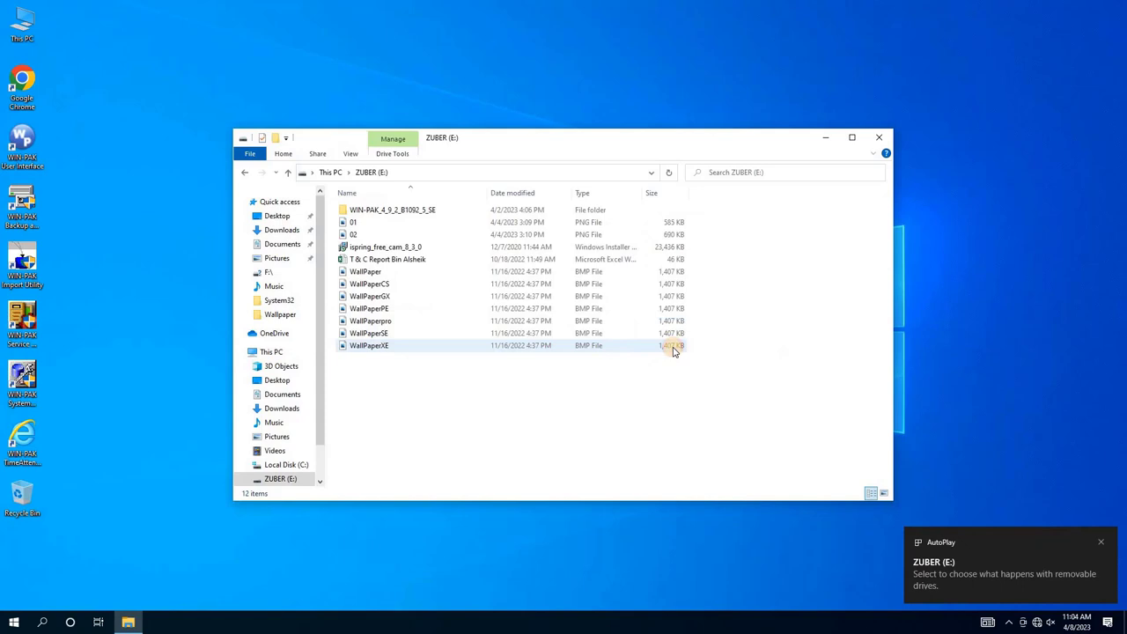
pyautogui.hotkey('ctrl', 'v')
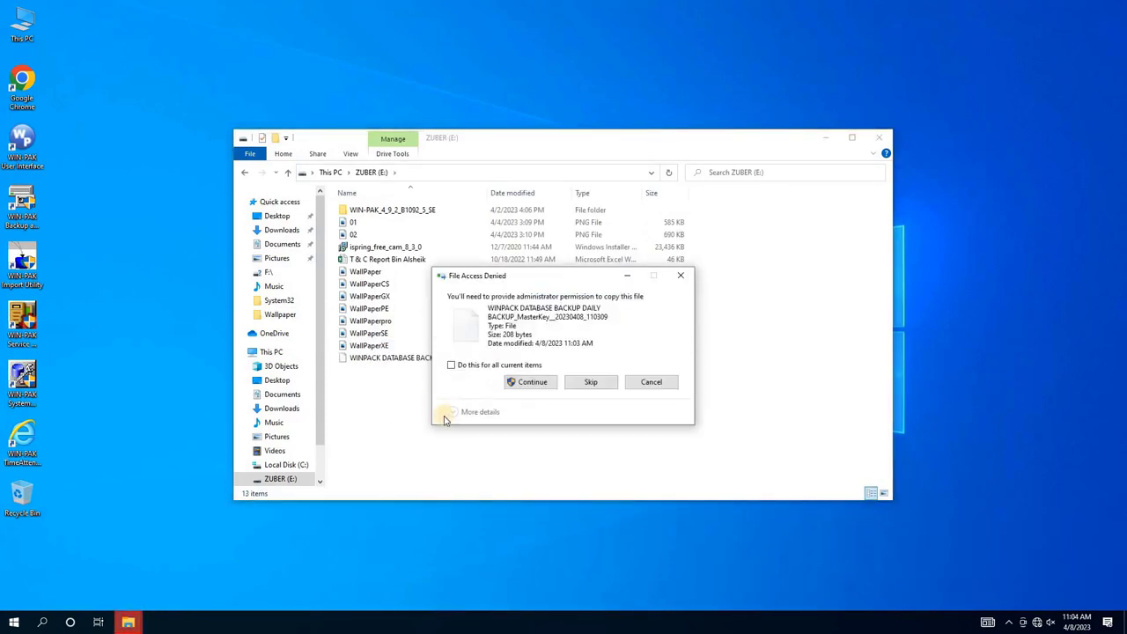
pyautogui.click(531, 386)
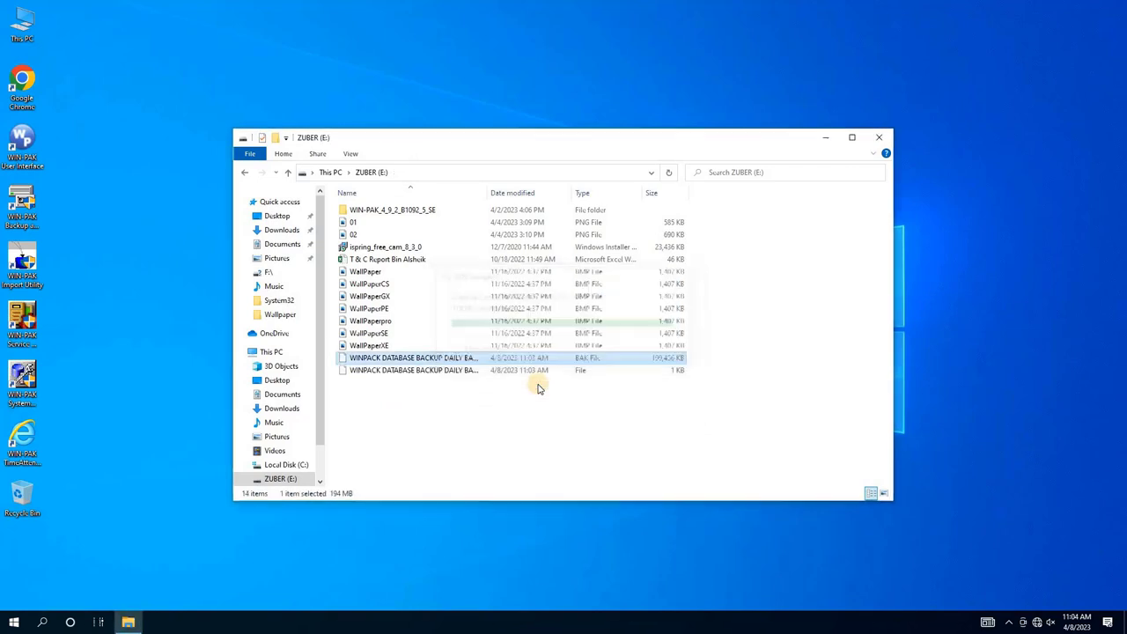
pyautogui.moveTo(488, 193); pyautogui.dragTo(596, 192)
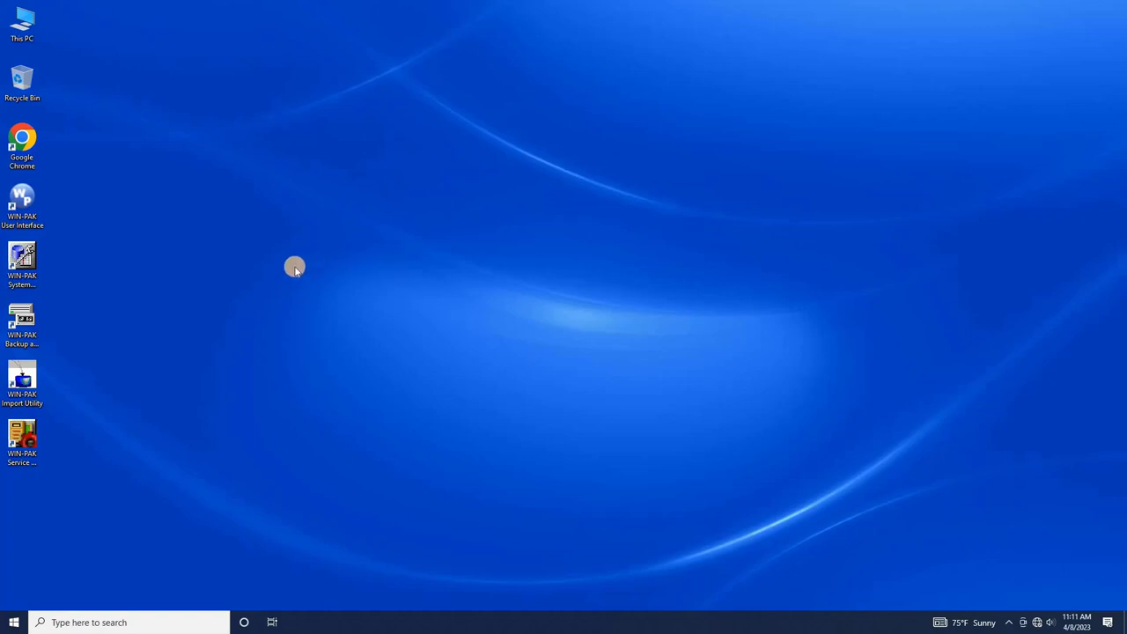
# - Launch WIN-PAK User Interface, log in as the administrator, and dismiss the demo-license message
pyautogui.doubleClick(35, 212)
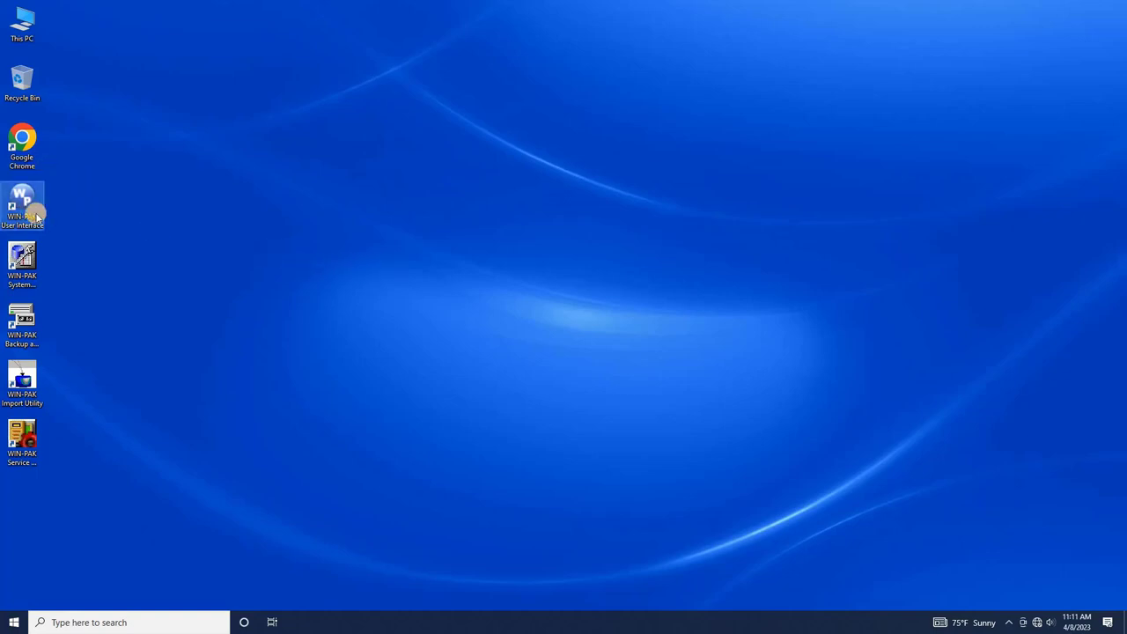
pyautogui.write('Admin')
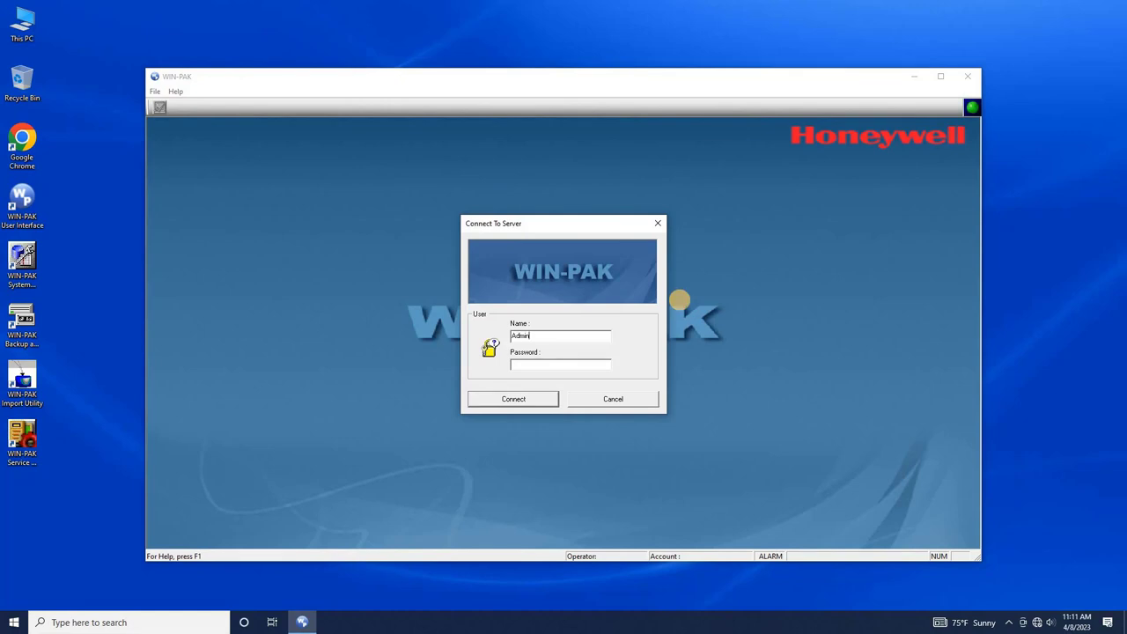
pyautogui.press('Tab')
pyautogui.write('***********')
pyautogui.press('Return')
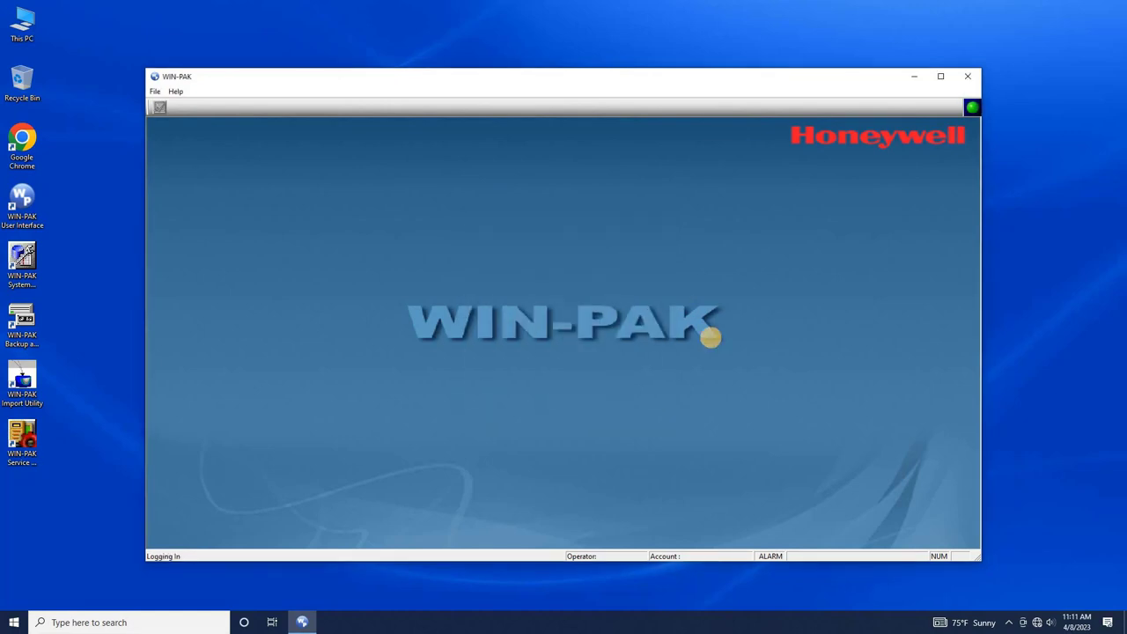
pyautogui.click(603, 348)
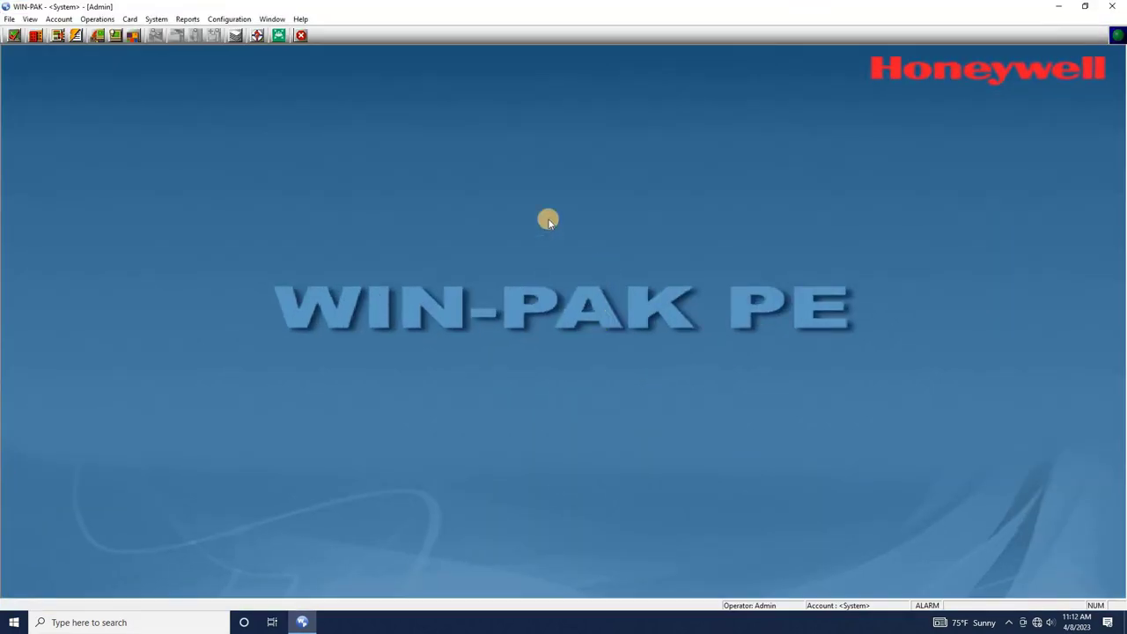
# - Open and close the Control Map, exit WIN-PAK, and bring up File Explorer
pyautogui.click(97, 36)
pyautogui.click(114, 56)
pyautogui.click(1112, 6)
pyautogui.click(536, 326)
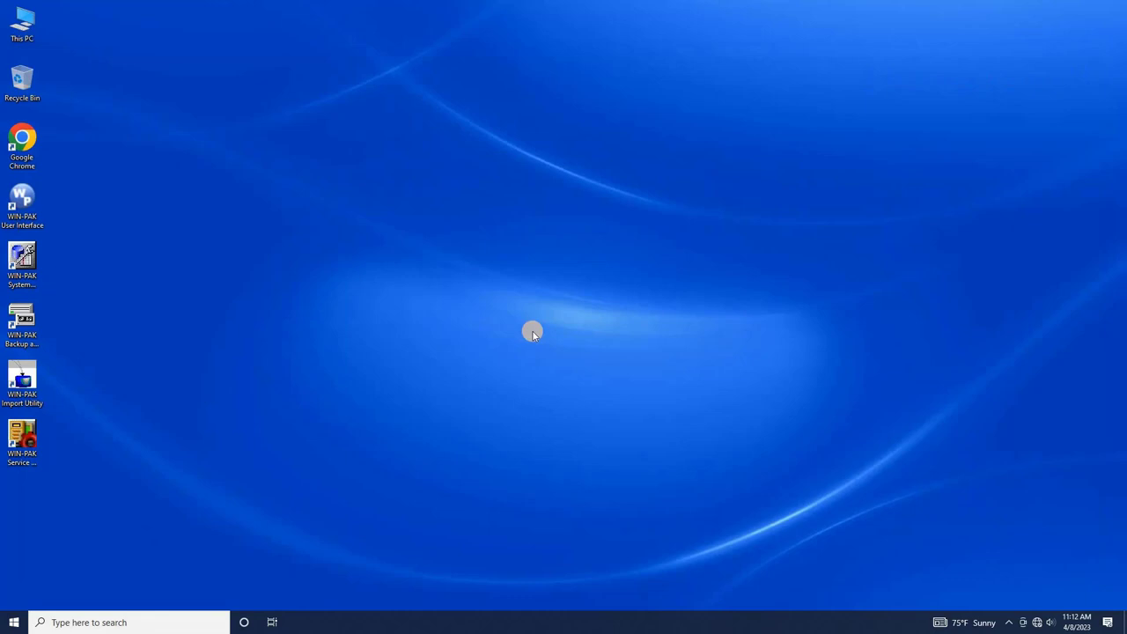
pyautogui.press('super+e')
# - Copy both backup files from ZUBER (E:) into a new desktop folder named WIN-PAK DATABASE
pyautogui.doubleClick(661, 334)
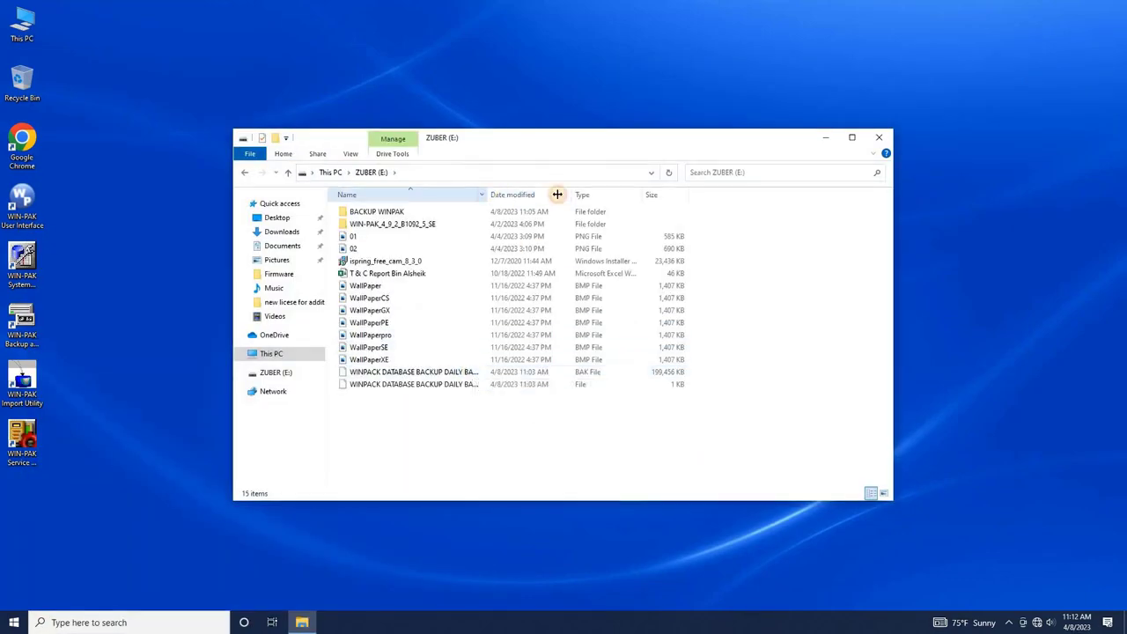
pyautogui.click(441, 372)
pyautogui.keyDown('shift'); pyautogui.click(459, 385); pyautogui.keyUp('shift')
pyautogui.rightClick(92, 249)
pyautogui.moveTo(132, 349)
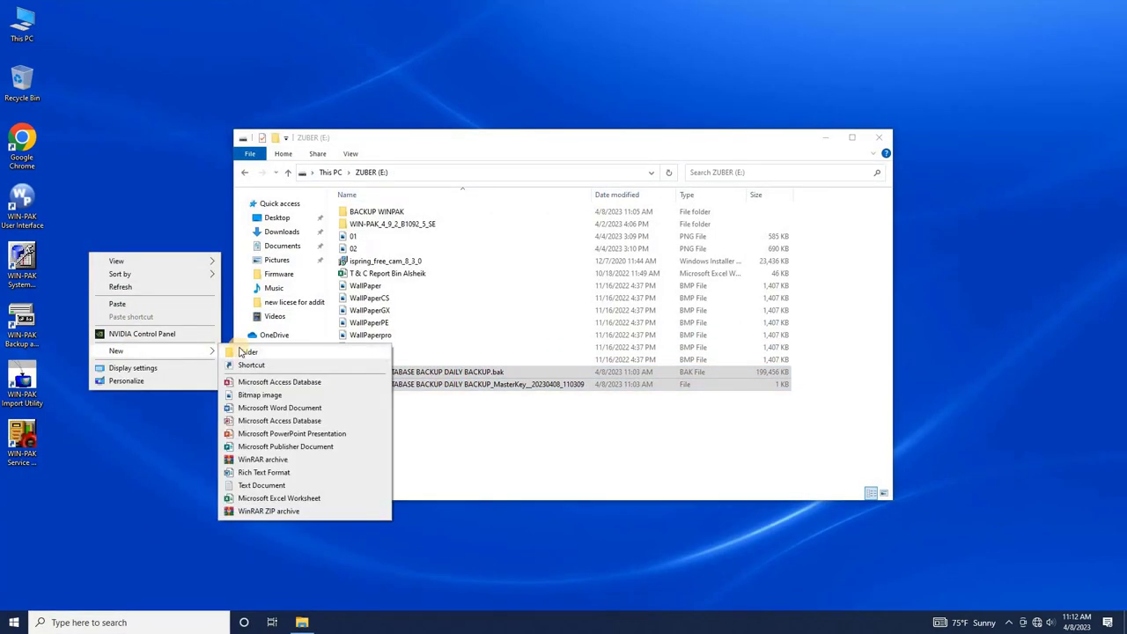
pyautogui.click(251, 350)
pyautogui.write('WIN-PAK DATABASE')
pyautogui.press('Return')
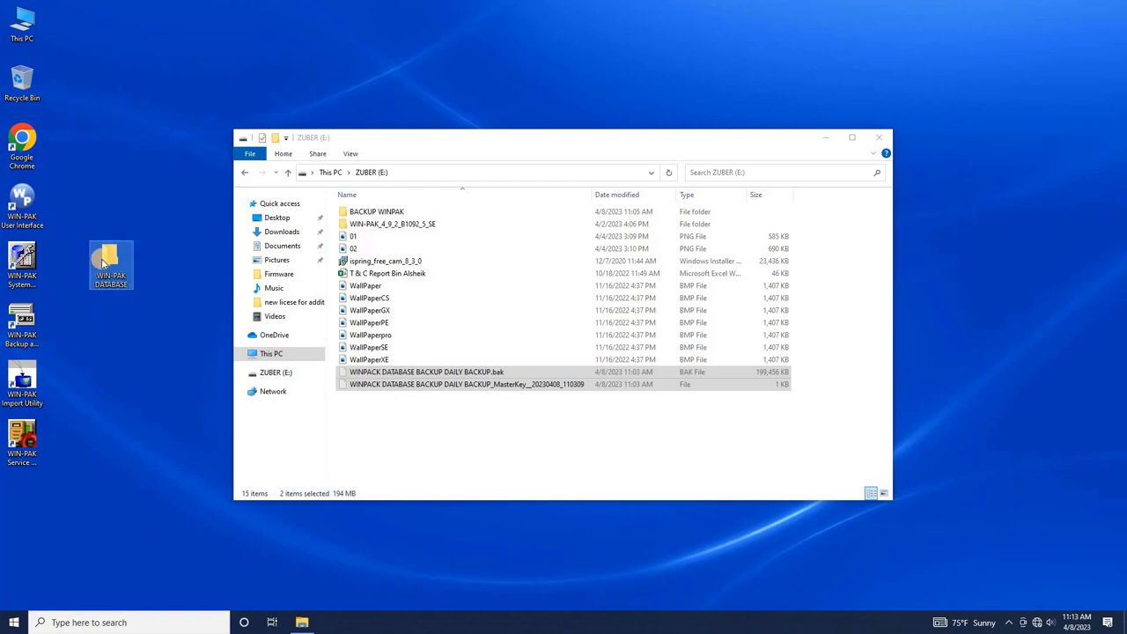
pyautogui.doubleClick(109, 257)
pyautogui.hotkey('ctrl', 'v')
# - Navigate to C:\Program Files\Microsoft SQL Server\MSSQL15.MSSQLSERVER\MSSQL\Backup
pyautogui.click(879, 137)
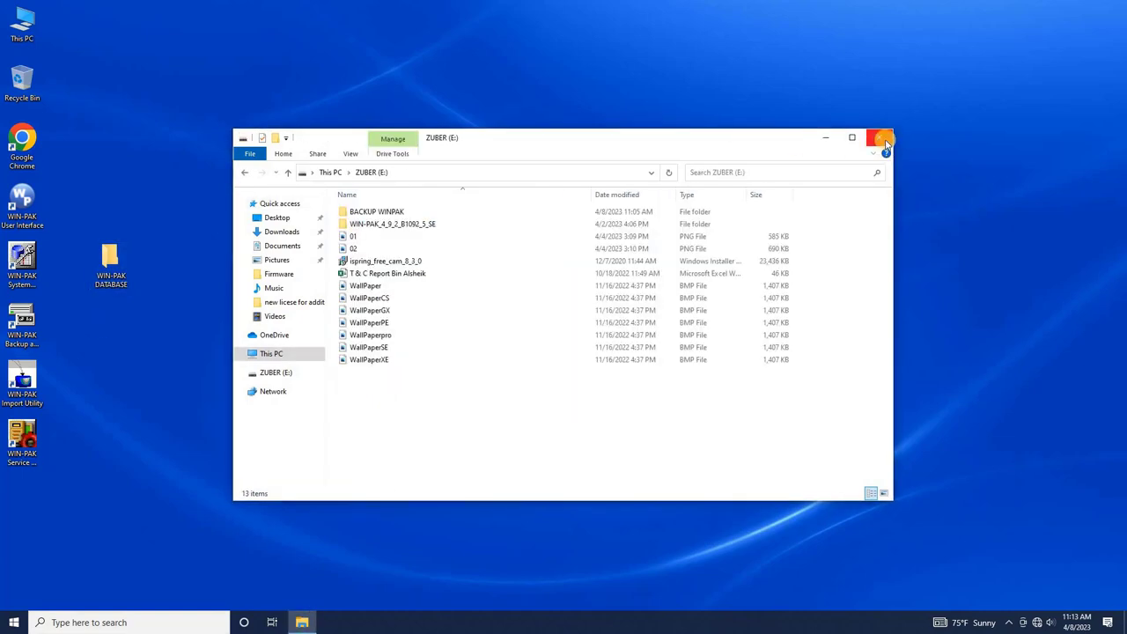
pyautogui.click(879, 137)
pyautogui.doubleClick(34, 35)
pyautogui.doubleClick(291, 330)
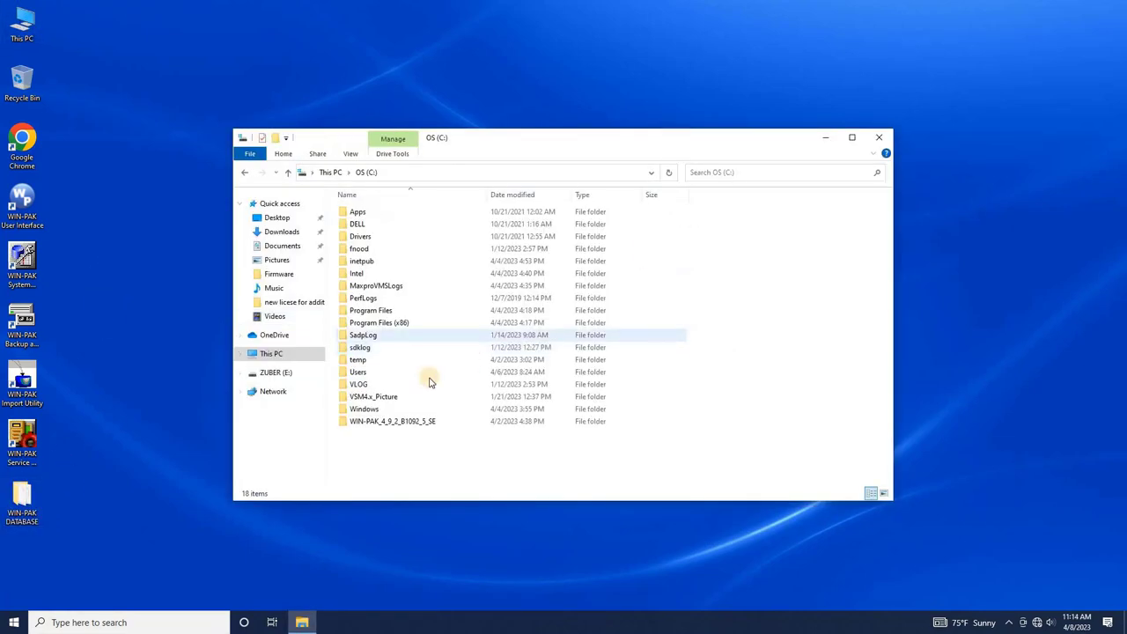
pyautogui.click(374, 310)
pyautogui.doubleClick(373, 311)
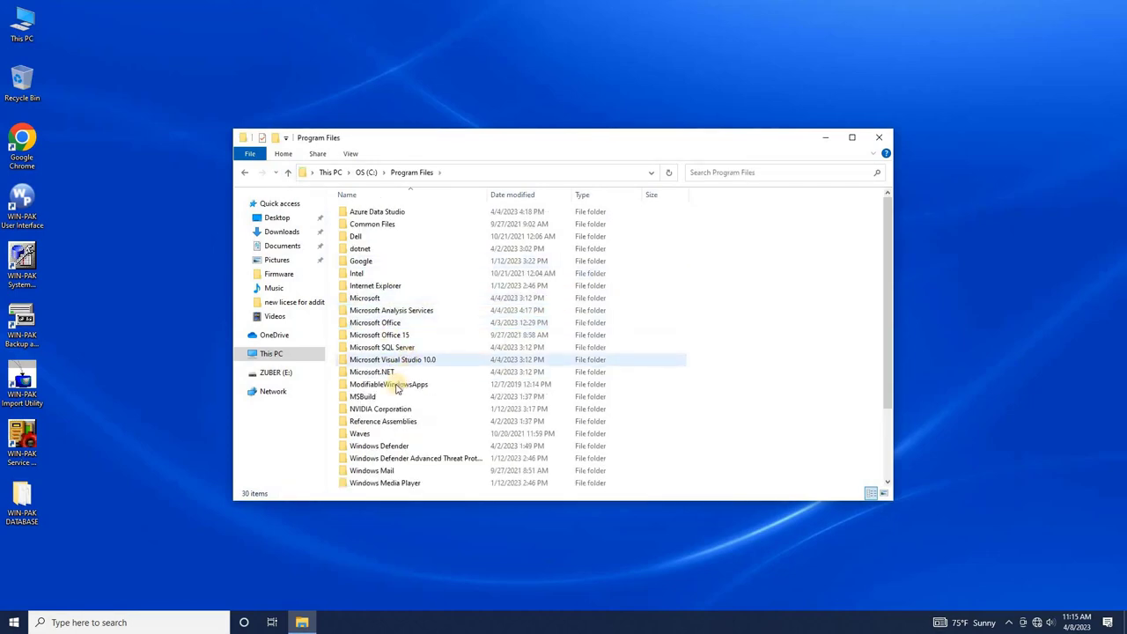
pyautogui.doubleClick(379, 348)
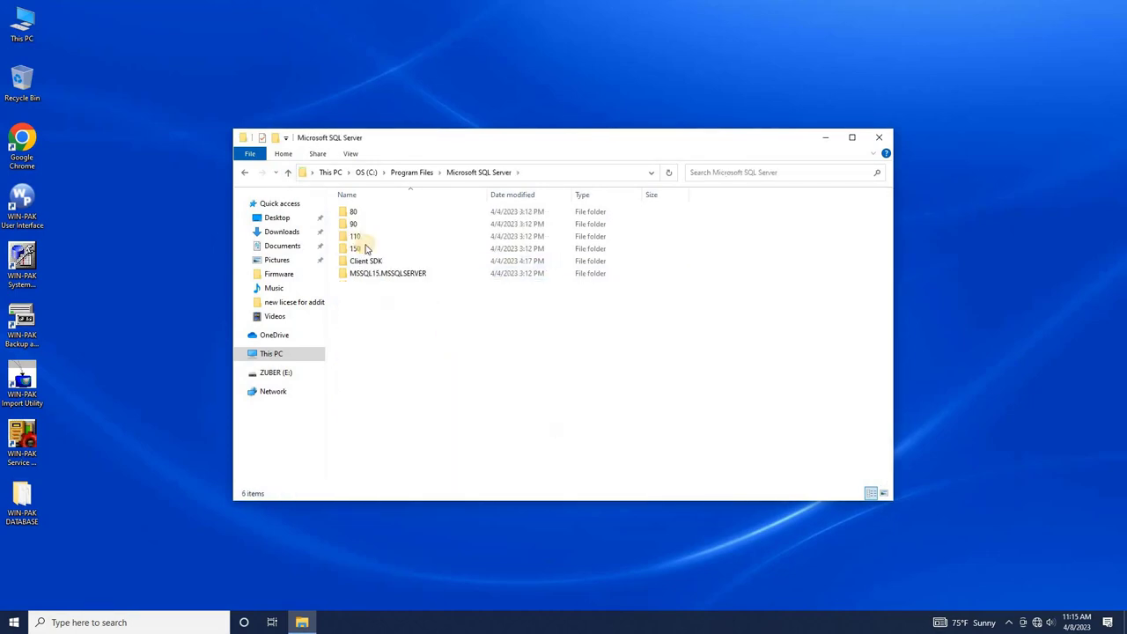
pyautogui.doubleClick(361, 276)
pyautogui.doubleClick(363, 211)
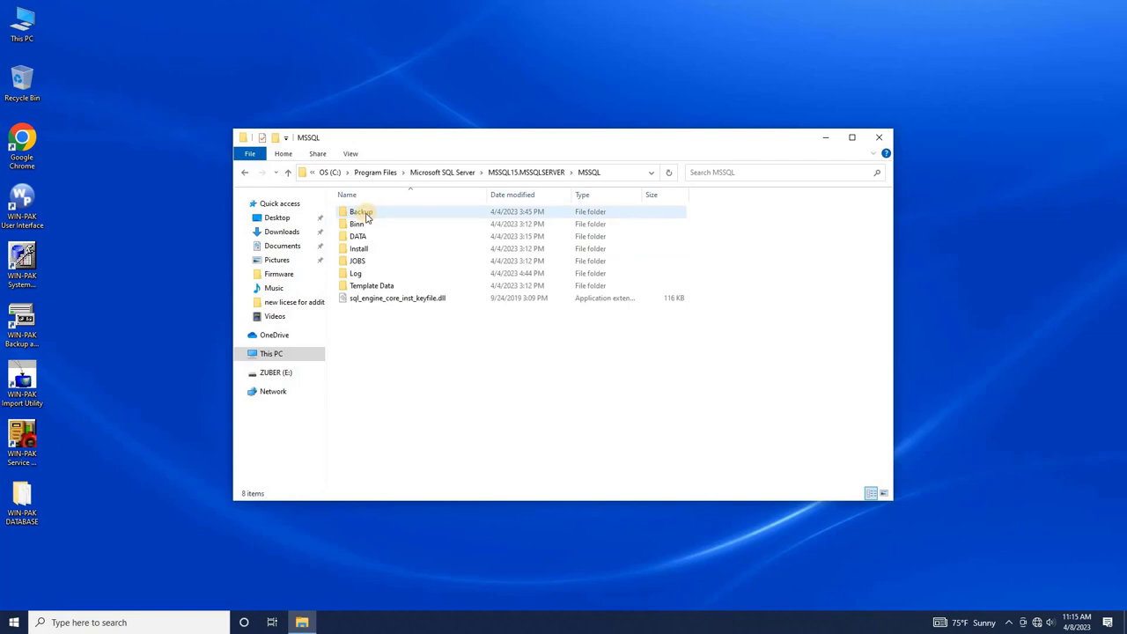
pyautogui.doubleClick(361, 212)
# - Delete the three old backup files there, paste in the two WINPACK backup files, and close
pyautogui.moveTo(418, 297); pyautogui.dragTo(363, 216)
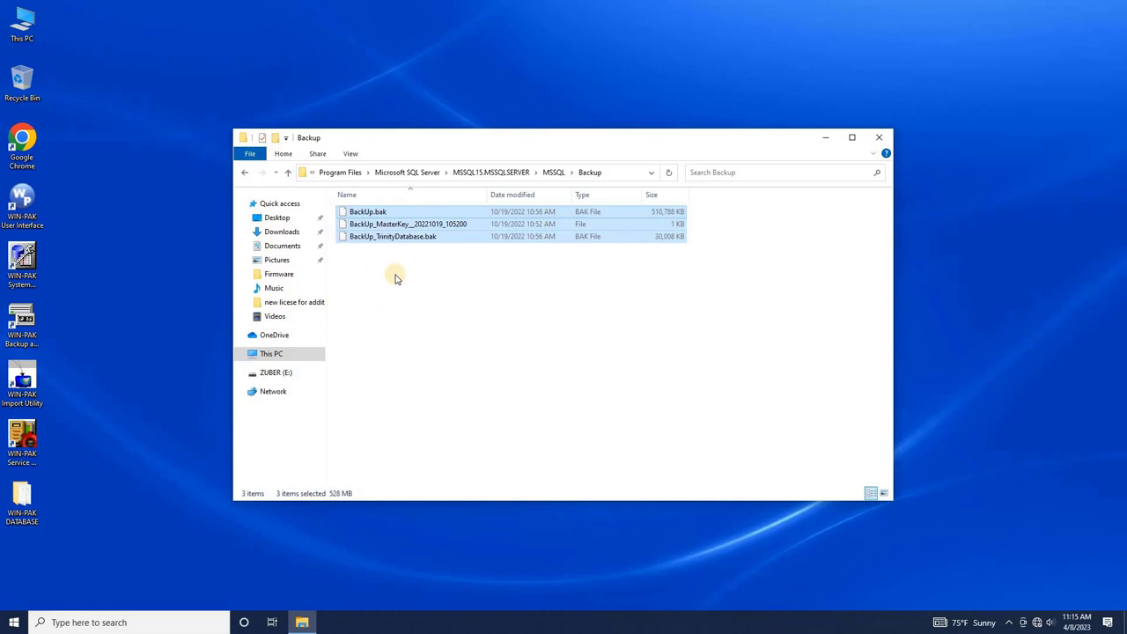
pyautogui.press('Delete')
pyautogui.hotkey('ctrl', 'v')
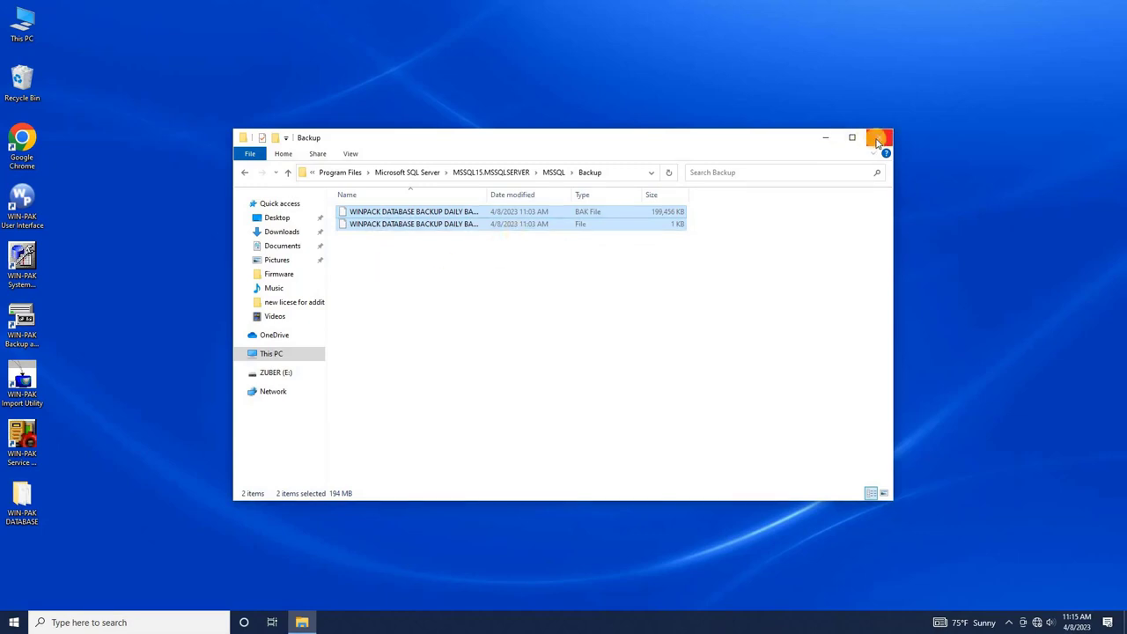
pyautogui.click(879, 138)
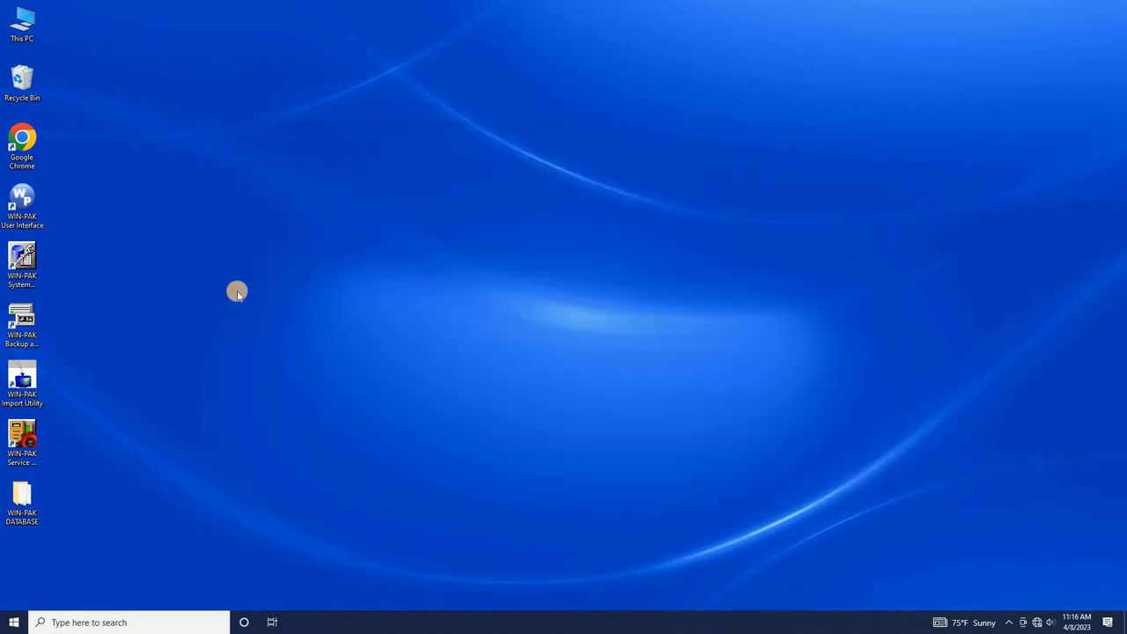
# - Relaunch WIN-PAK Backup and Restore, connect with Windows Authentication, and open the Restore page
pyautogui.doubleClick(32, 337)
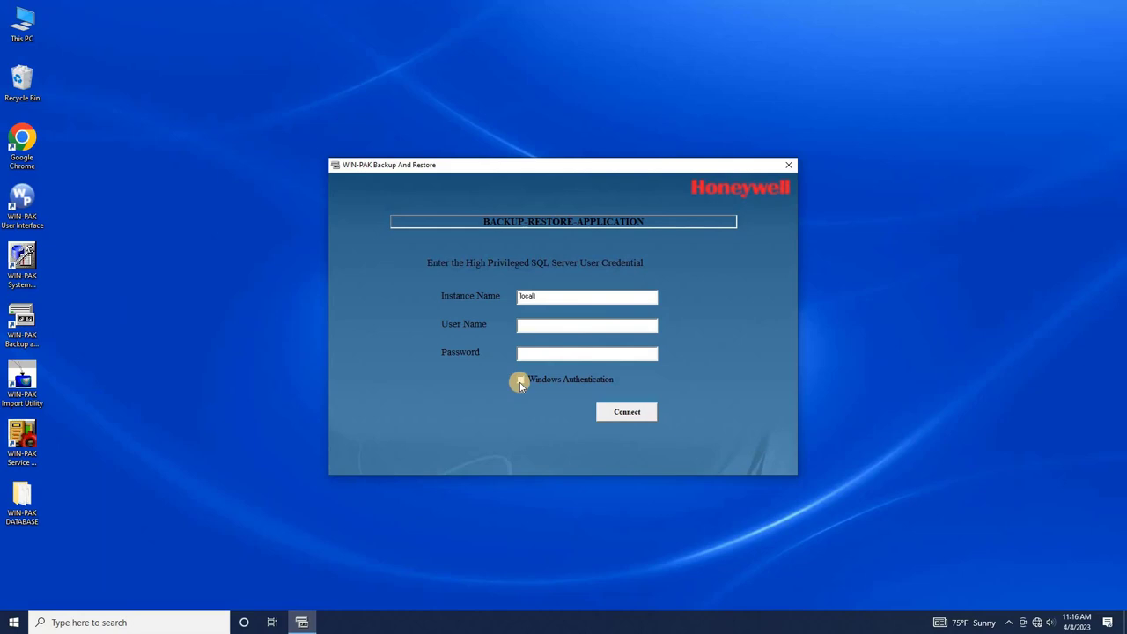
pyautogui.click(520, 383)
pyautogui.click(630, 420)
pyautogui.click(590, 345)
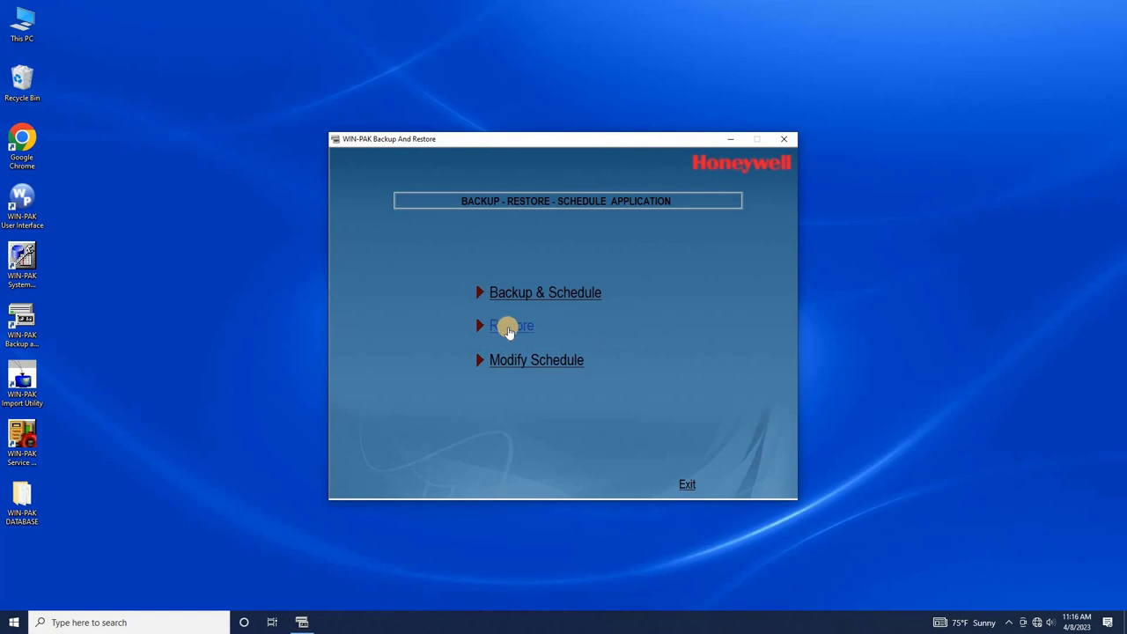
pyautogui.click(509, 330)
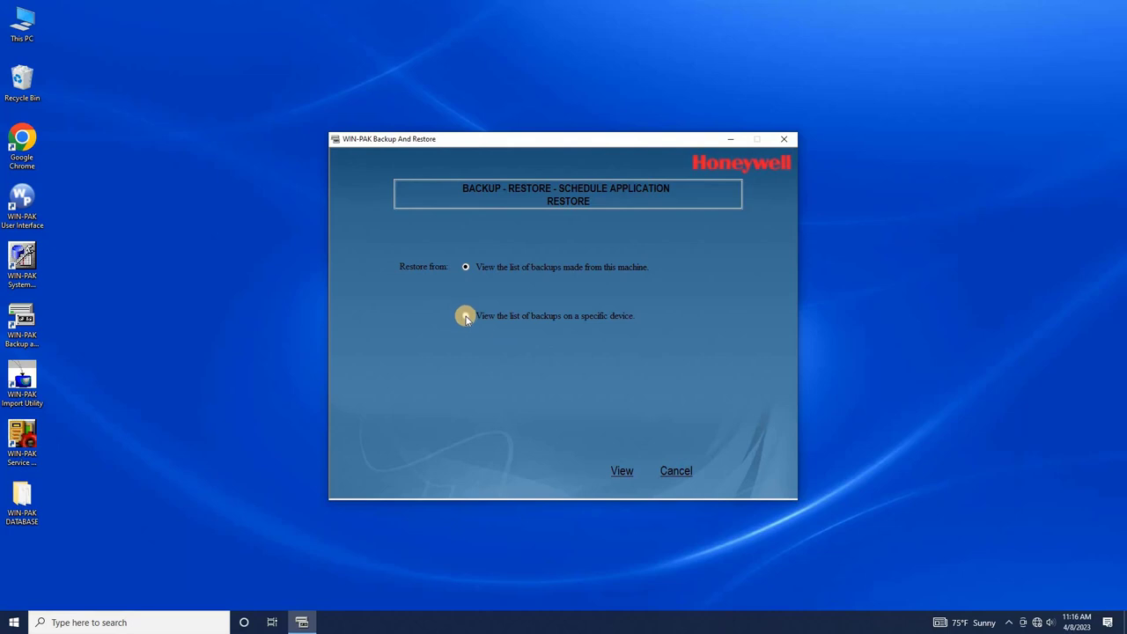
# - Restore from a Disk device, choosing the WINPACK DATABASE BACKUP DAILY file in MSSQL\Backup
pyautogui.click(466, 317)
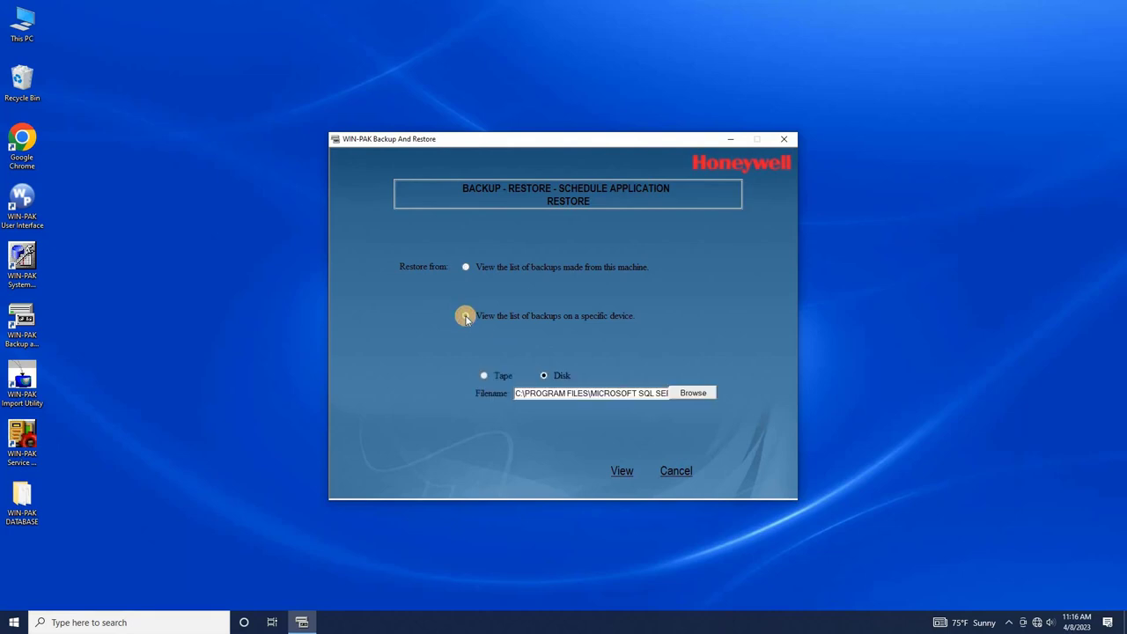
pyautogui.click(702, 394)
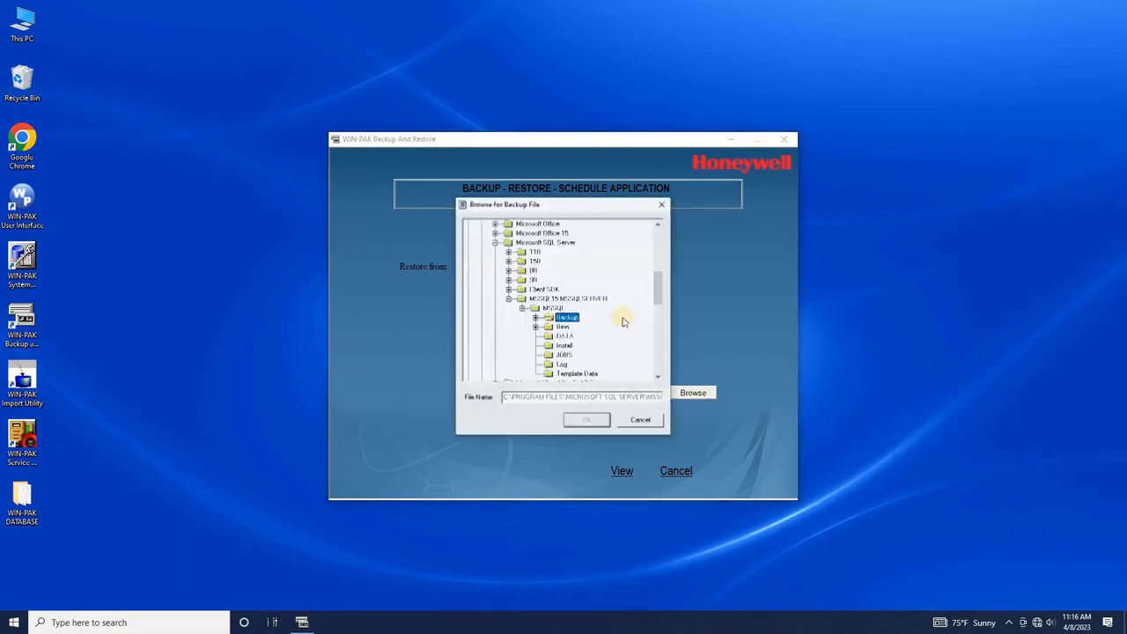
pyautogui.click(535, 318)
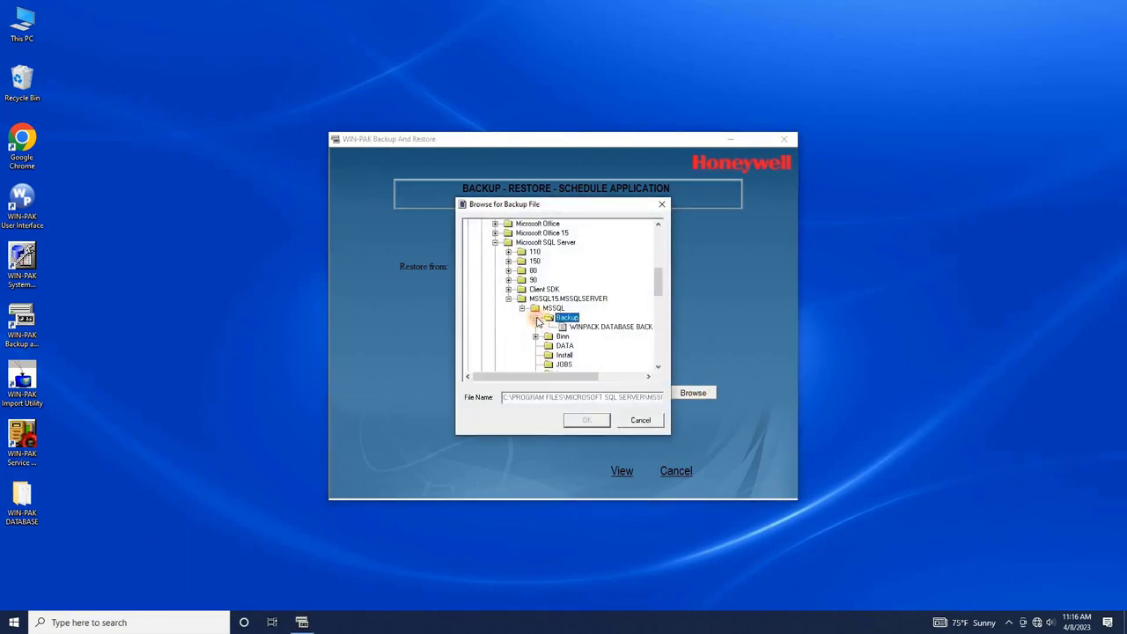
pyautogui.click(603, 327)
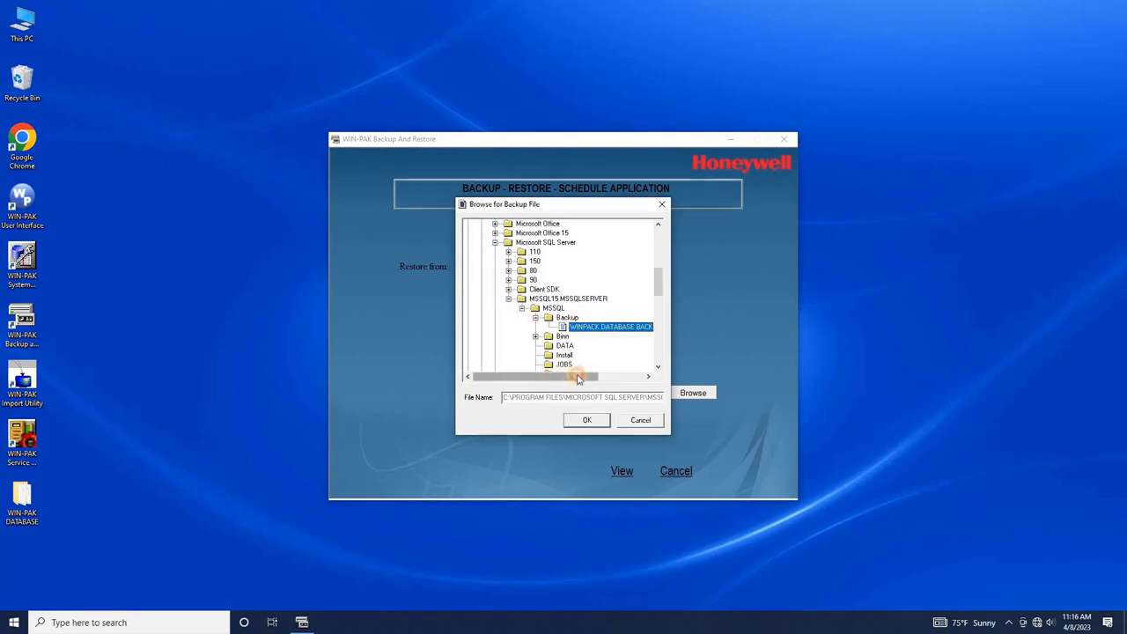
pyautogui.click(605, 377)
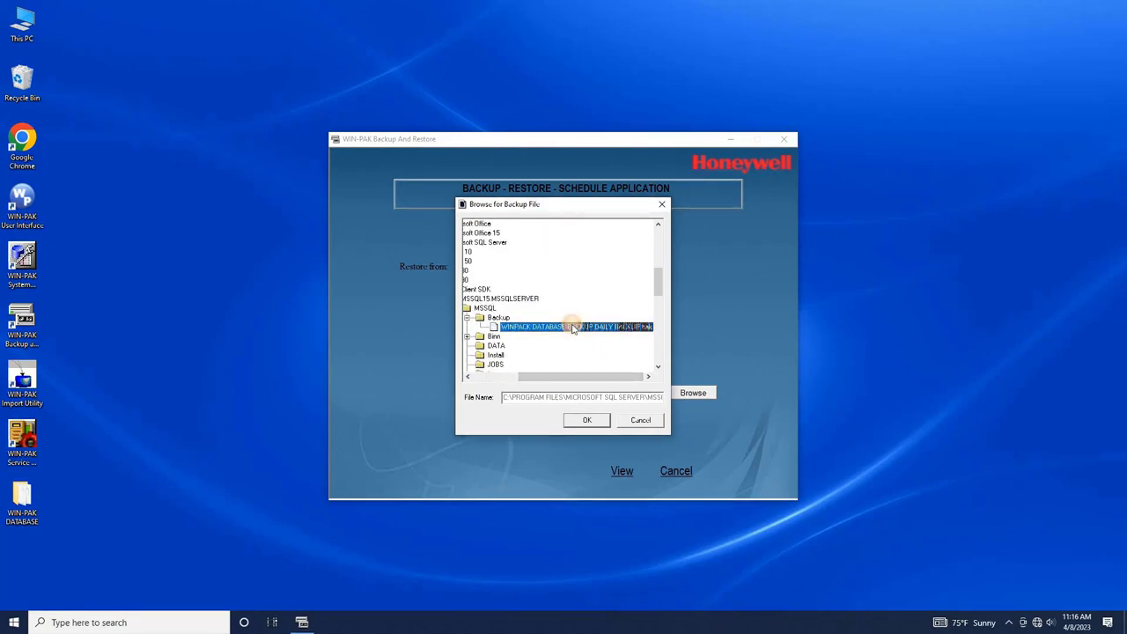
pyautogui.click(594, 423)
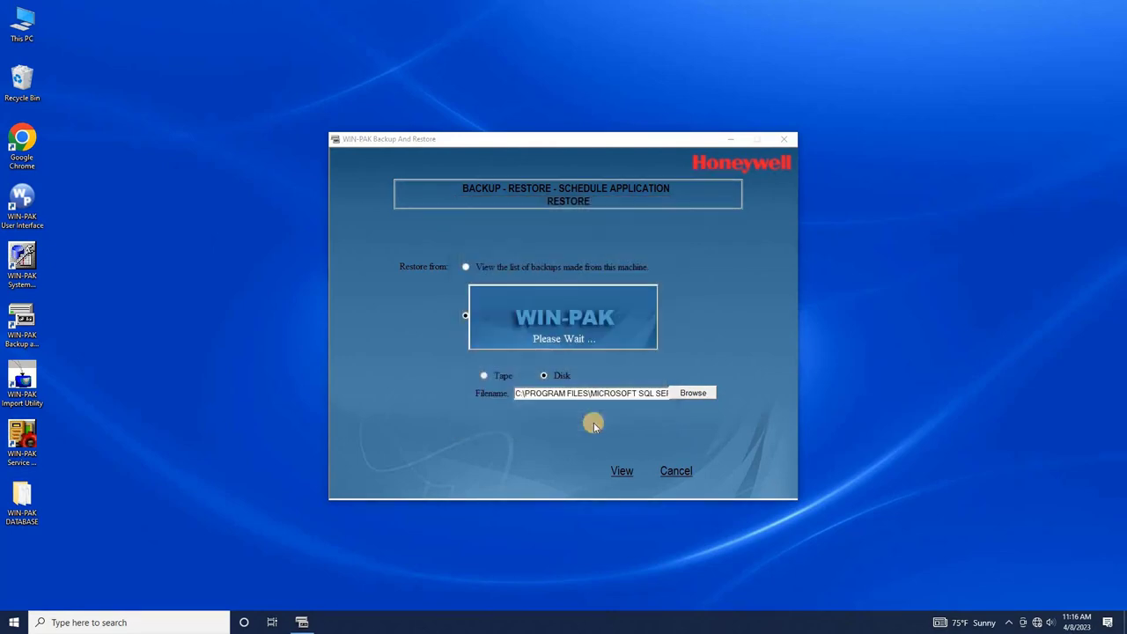
# - Load the 9/20/2022 complete backup and mark it for restore to the WIN-PAK database
pyautogui.click(623, 473)
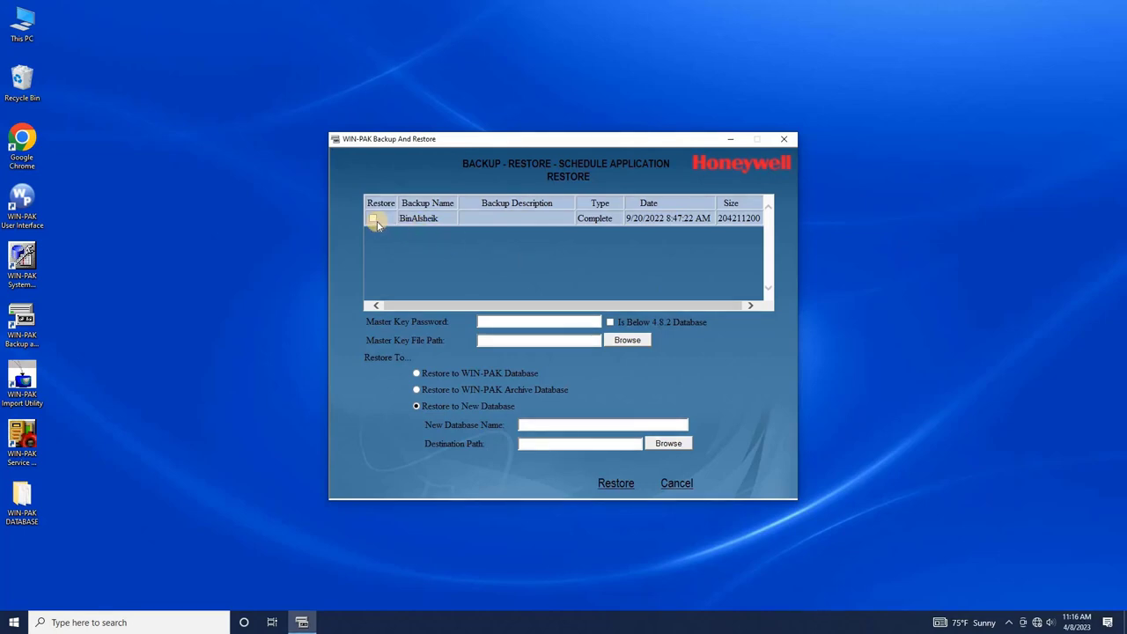
pyautogui.click(374, 222)
pyautogui.click(416, 374)
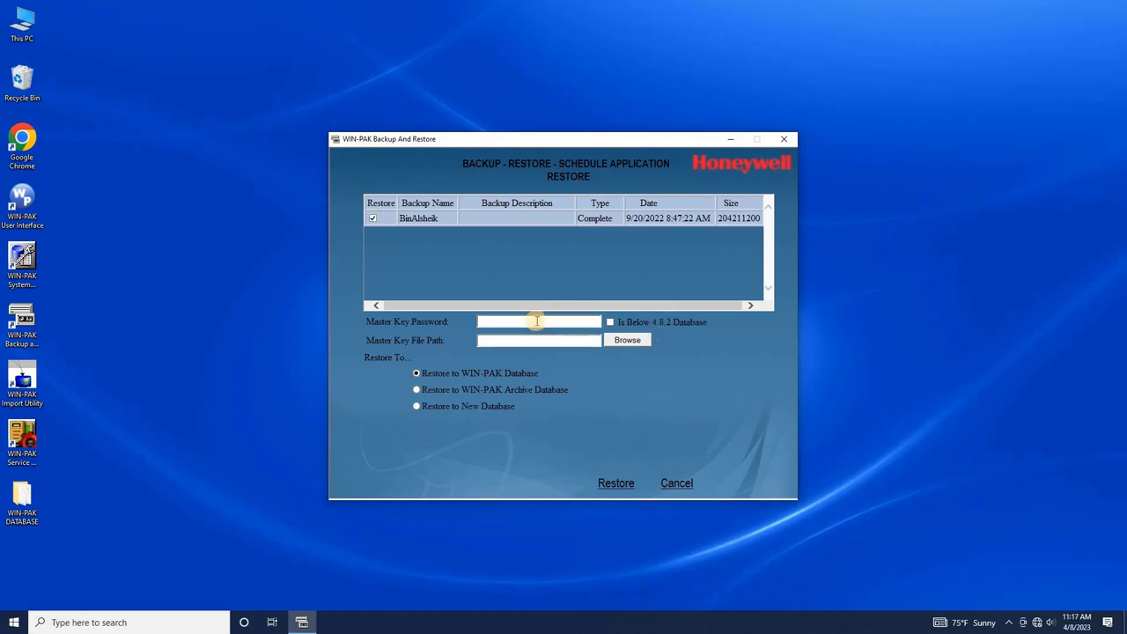
# - Set the master key path to the backup's MasterKey file in MSSQL15.MSSQLSERVER\MSSQL\Backup
pyautogui.click(624, 344)
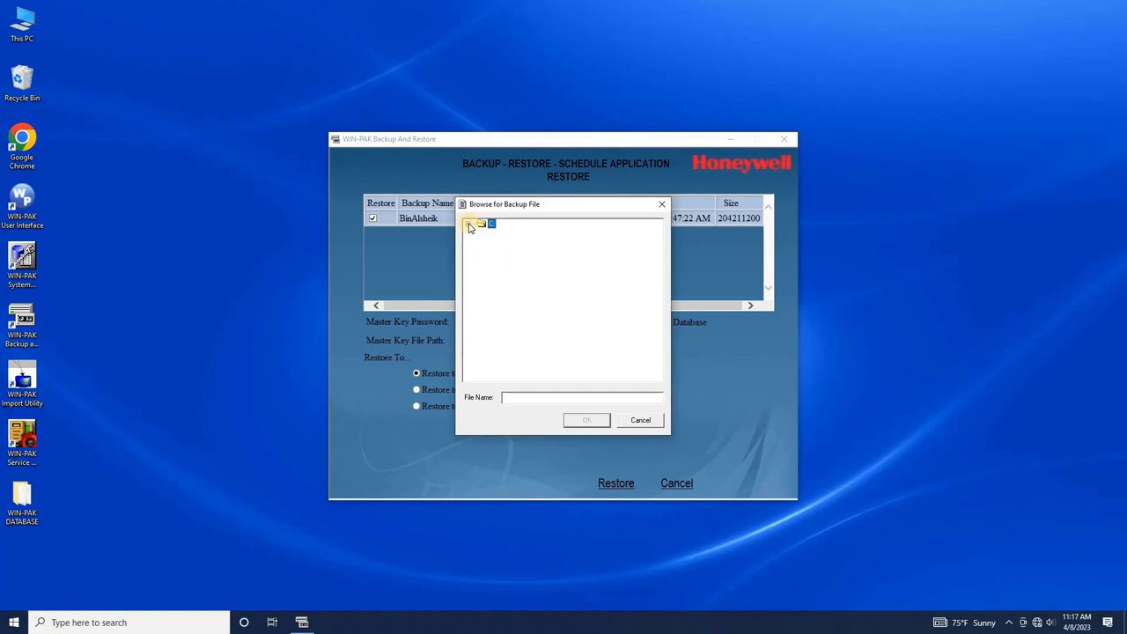
pyautogui.click(470, 227)
pyautogui.click(482, 326)
pyautogui.click(495, 326)
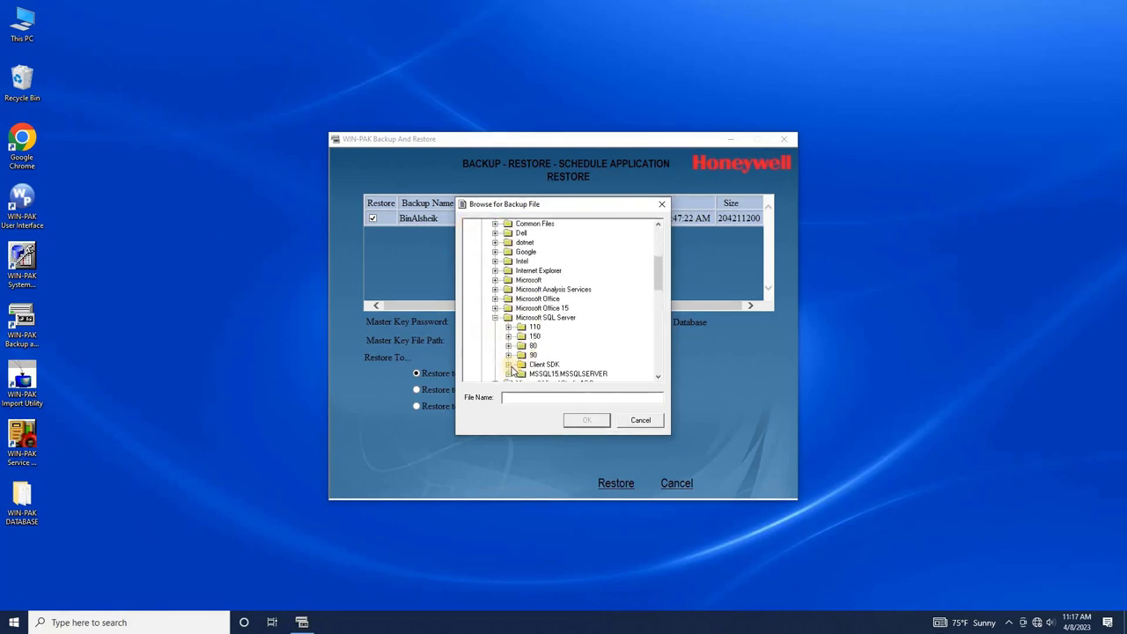
pyautogui.click(508, 373)
pyautogui.click(523, 373)
pyautogui.click(536, 307)
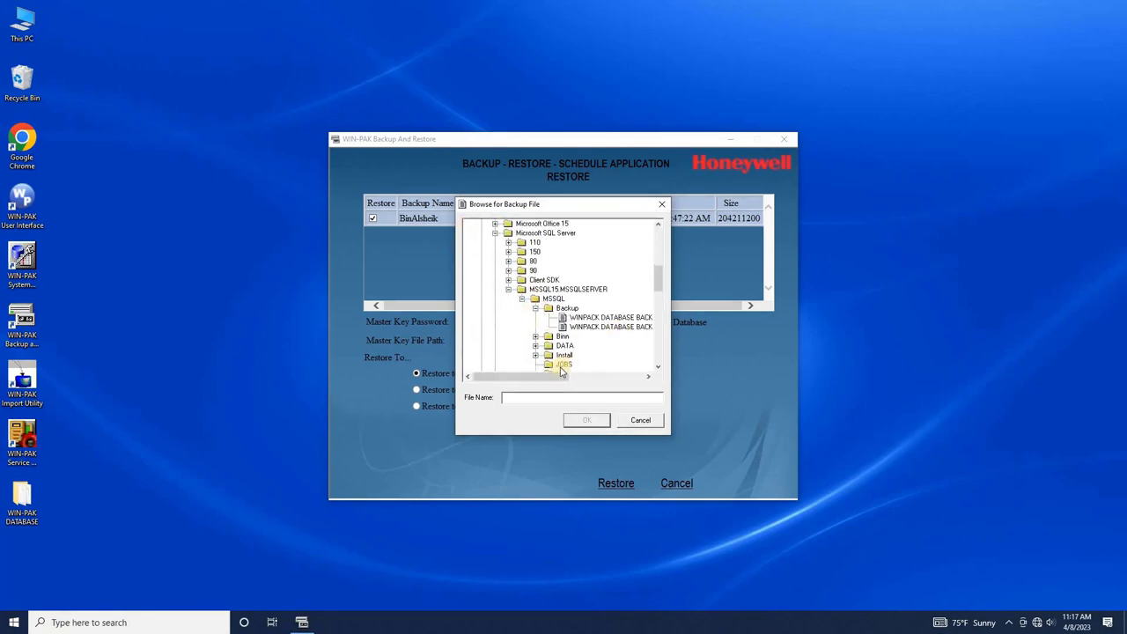
pyautogui.moveTo(561, 375)
pyautogui.mouseDown()
pyautogui.moveTo(611, 356)
pyautogui.moveTo(536, 375)
pyautogui.moveTo(546, 376)
pyautogui.mouseUp()
pyautogui.click(597, 327)
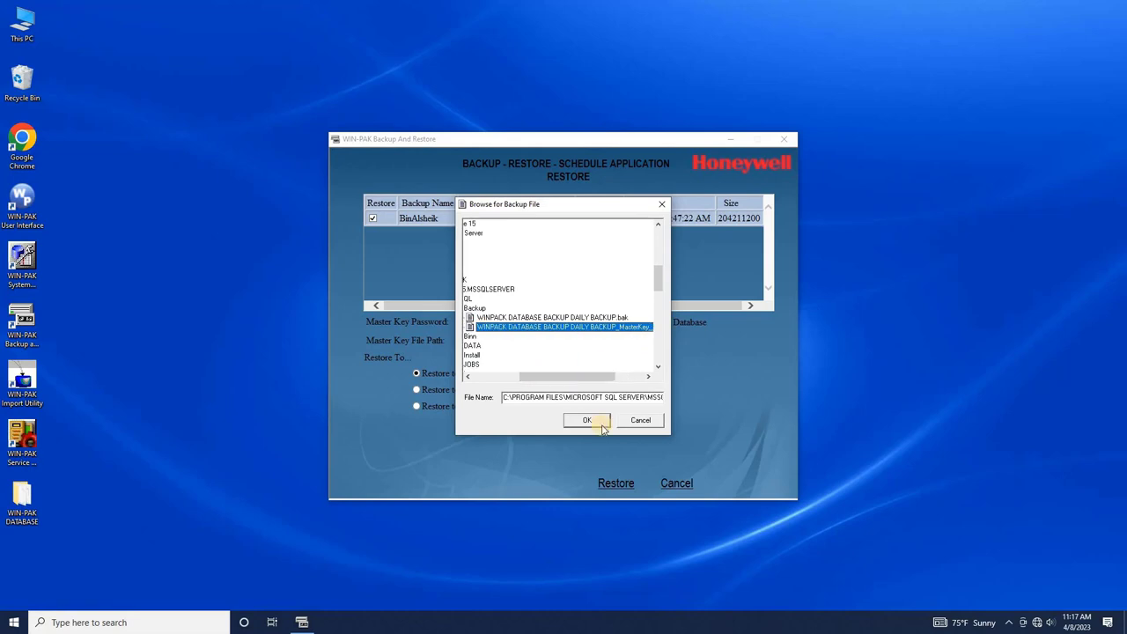
pyautogui.click(602, 423)
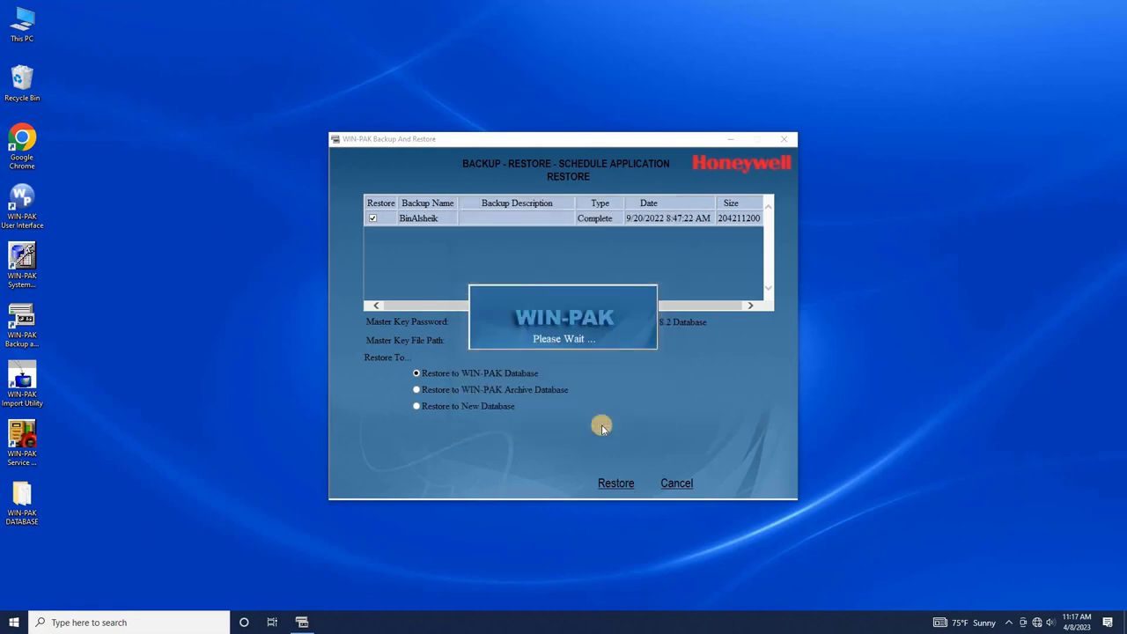
# - Enter the master key password after the missing-password prompt
pyautogui.click(625, 487)
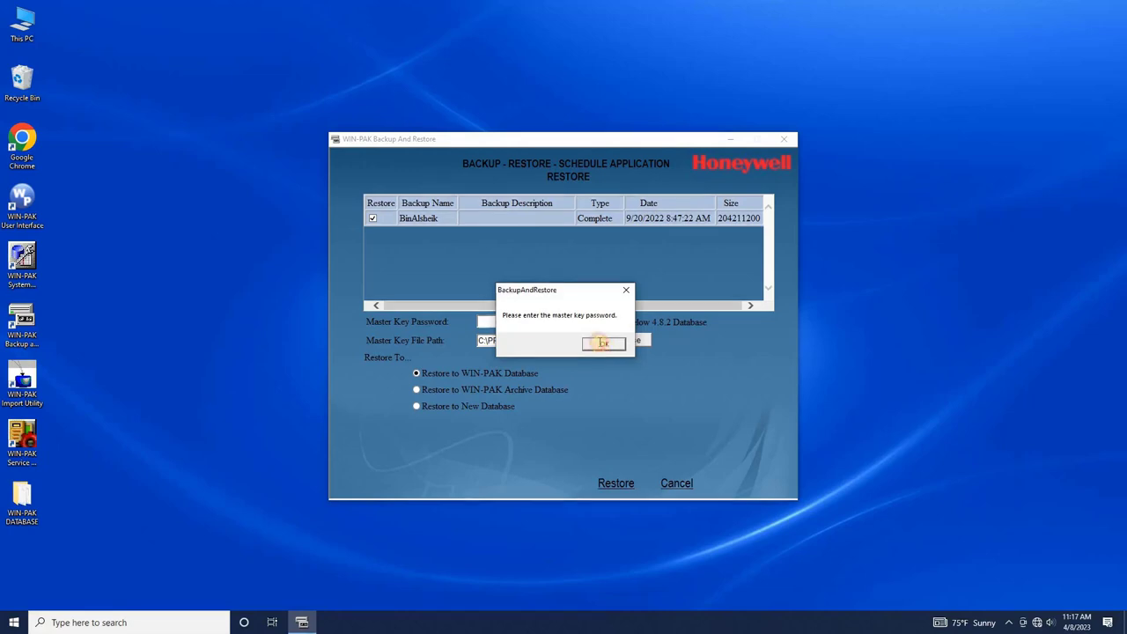
pyautogui.click(604, 345)
pyautogui.click(537, 324)
pyautogui.write('***************')
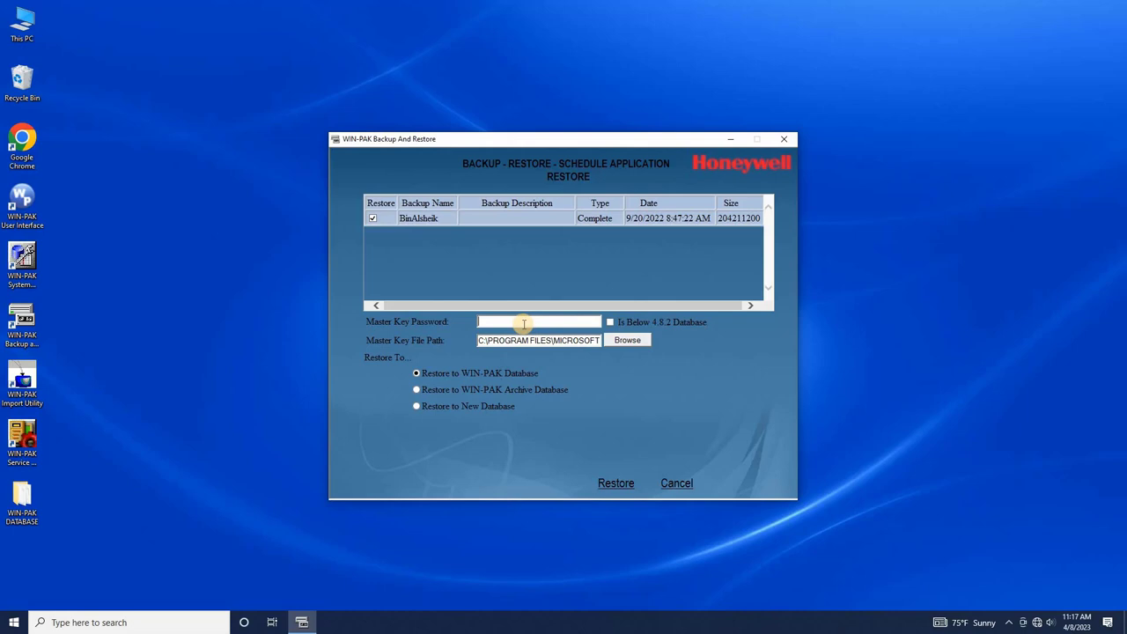
# - Start the restore and acknowledge the master key password warning
pyautogui.click(629, 488)
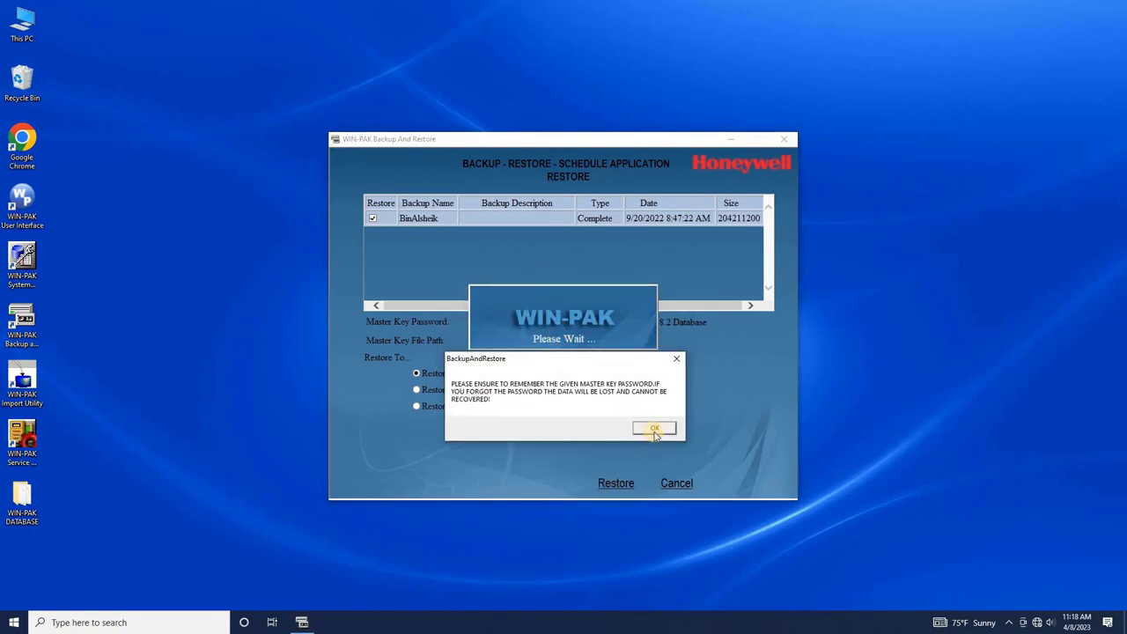
pyautogui.click(654, 433)
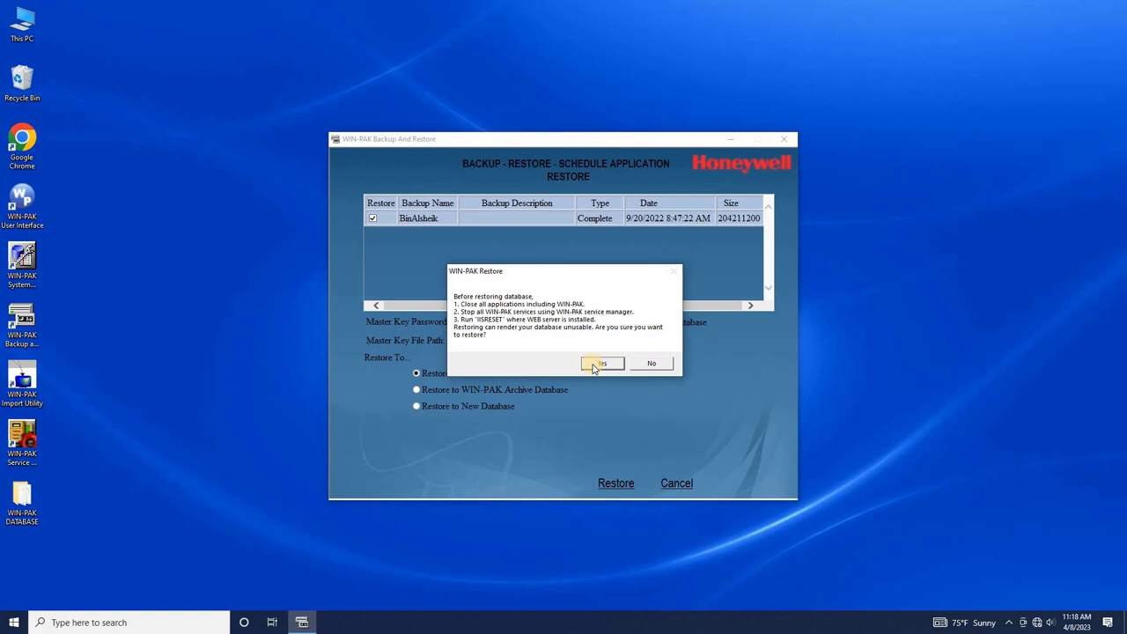
# - Stop all eight WIN-PAK services in Service Manager, then confirm the database restore
pyautogui.doubleClick(22, 441)
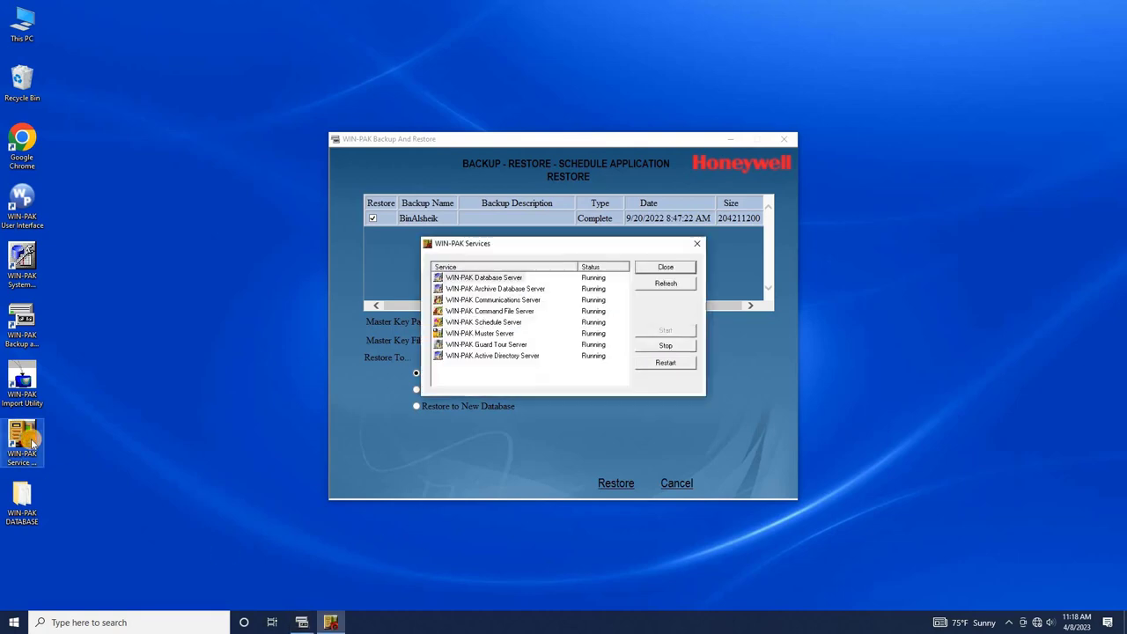
pyautogui.moveTo(521, 234); pyautogui.dragTo(792, 258)
pyautogui.click(756, 291)
pyautogui.keyDown('shift'); pyautogui.click(764, 369); pyautogui.keyUp('shift')
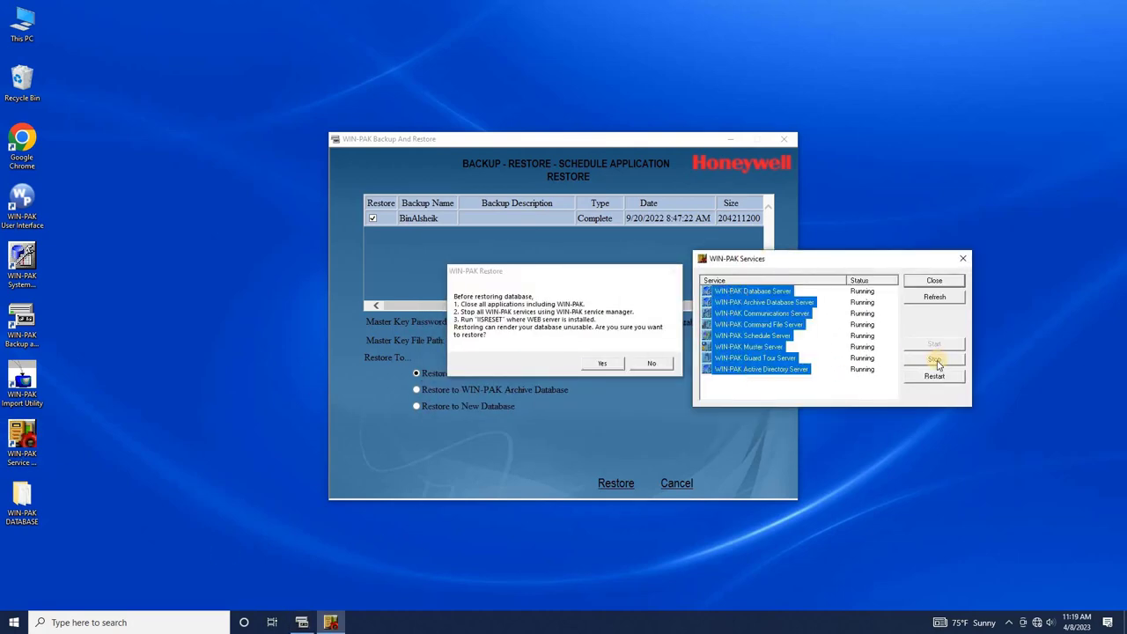
pyautogui.click(934, 358)
pyautogui.click(861, 360)
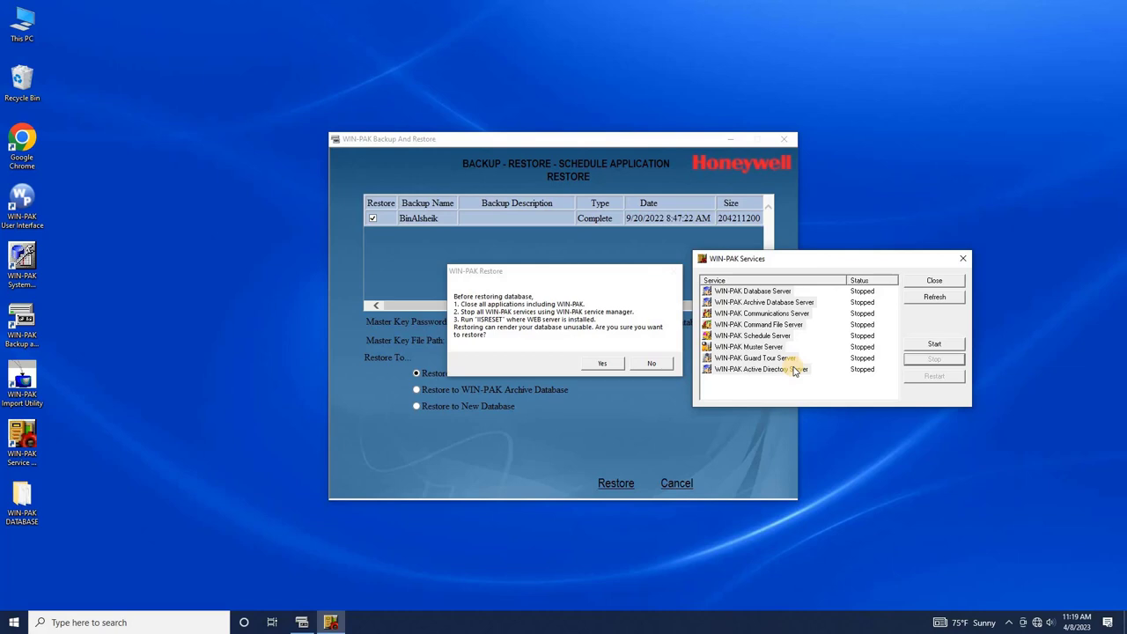
pyautogui.click(965, 258)
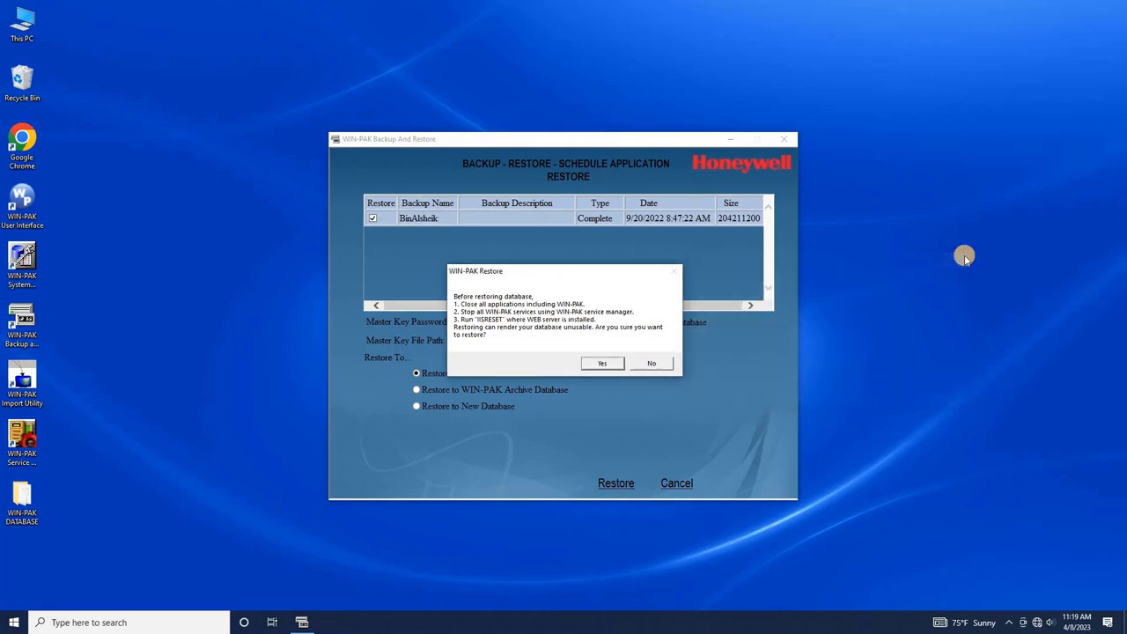
pyautogui.click(606, 366)
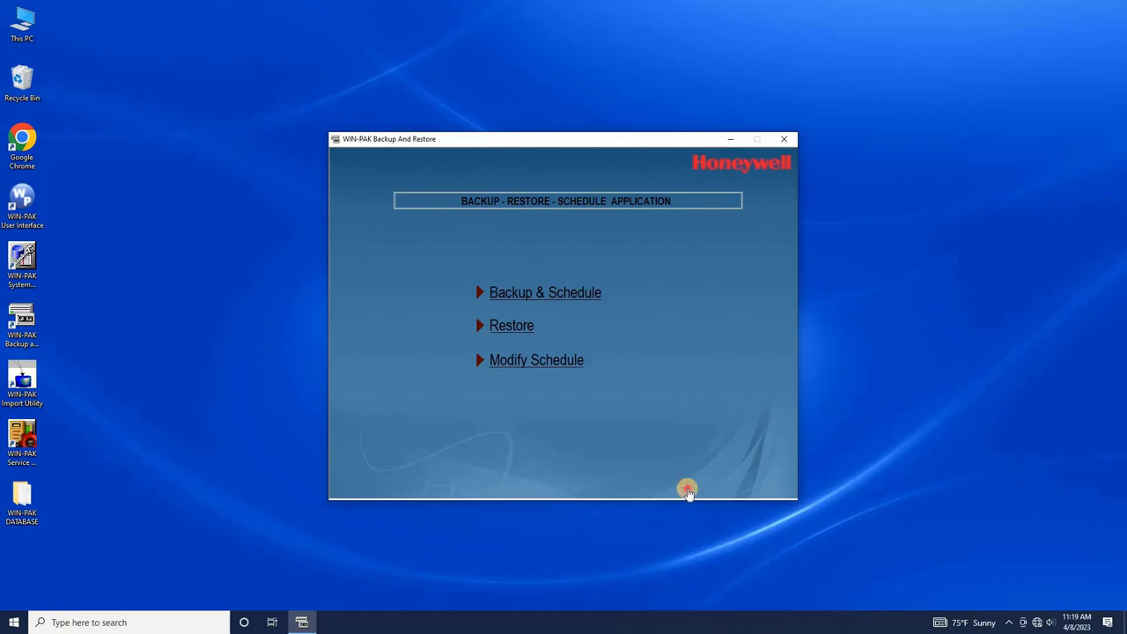
# - Exit Backup and Restore and start all eight WIN-PAK services from Service Manager
pyautogui.click(686, 484)
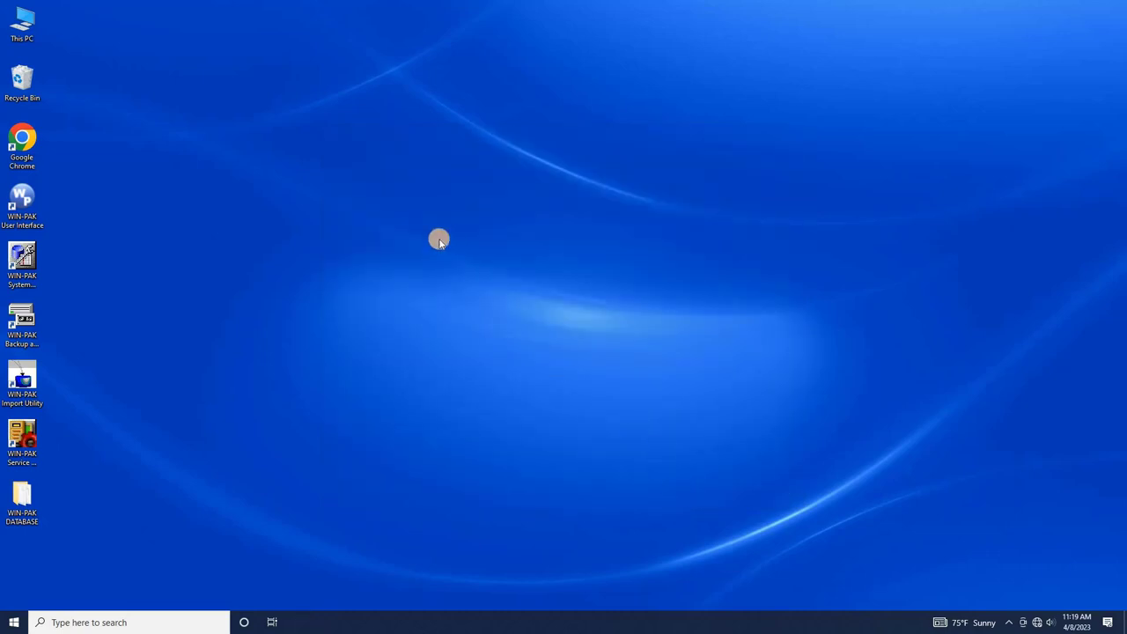
pyautogui.doubleClick(22, 440)
pyautogui.click(487, 279)
pyautogui.keyDown('shift'); pyautogui.click(498, 355); pyautogui.keyUp('shift')
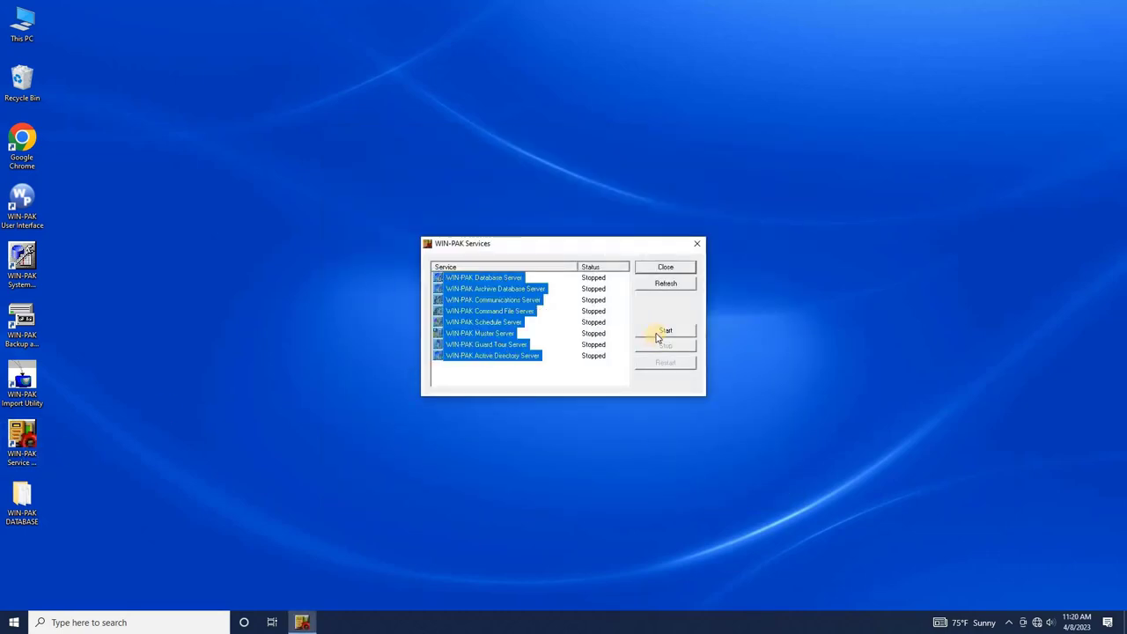
pyautogui.click(657, 334)
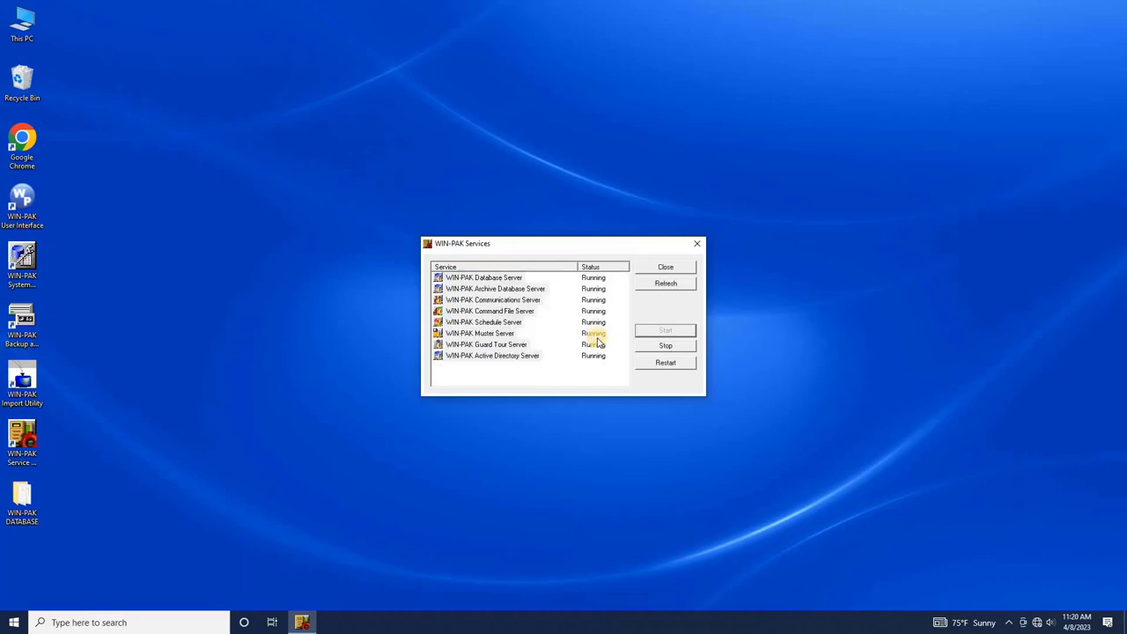
pyautogui.click(697, 243)
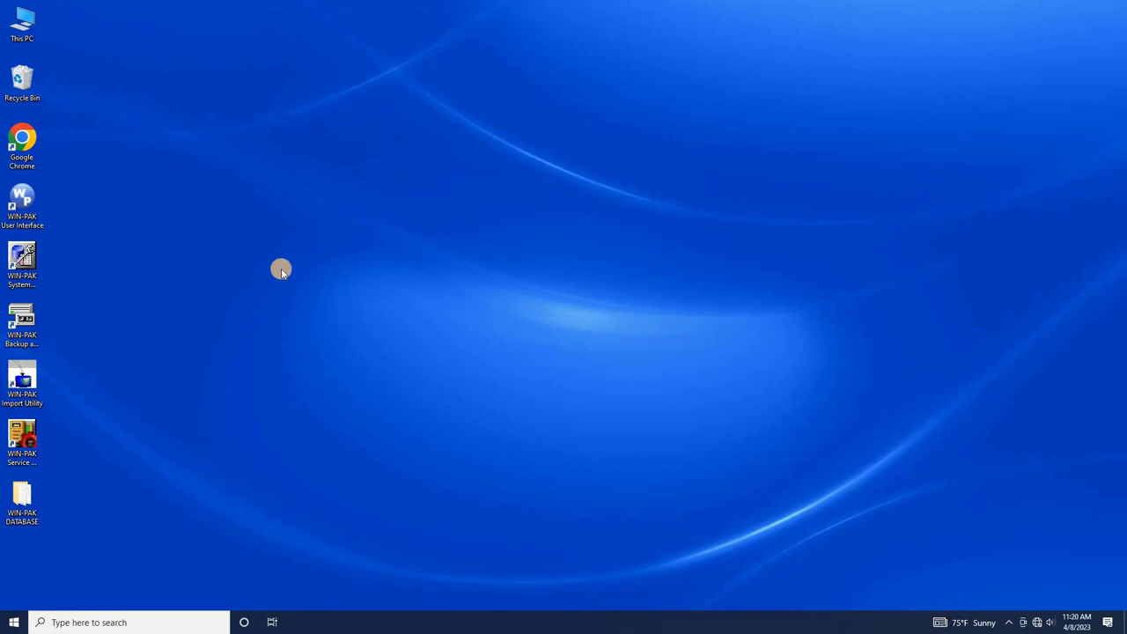
# - Launch WIN-PAK, log in as Admin with its password, and dismiss the demo license notice
pyautogui.doubleClick(26, 215)
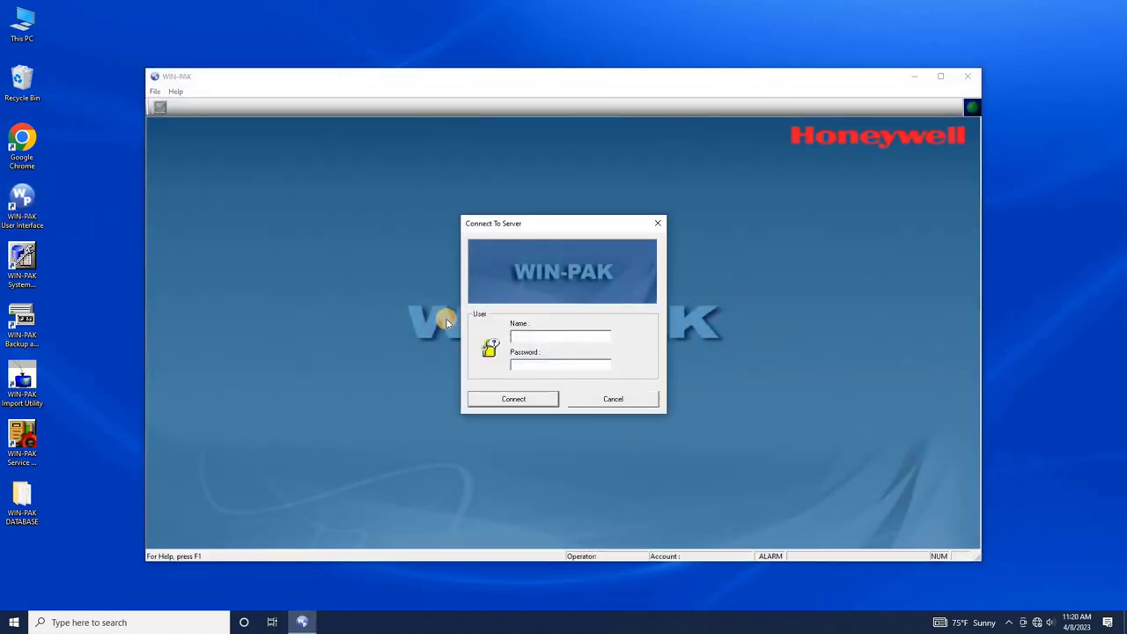
pyautogui.write('Admin')
pyautogui.press('Tab')
pyautogui.write('admin12345')
pyautogui.click(532, 407)
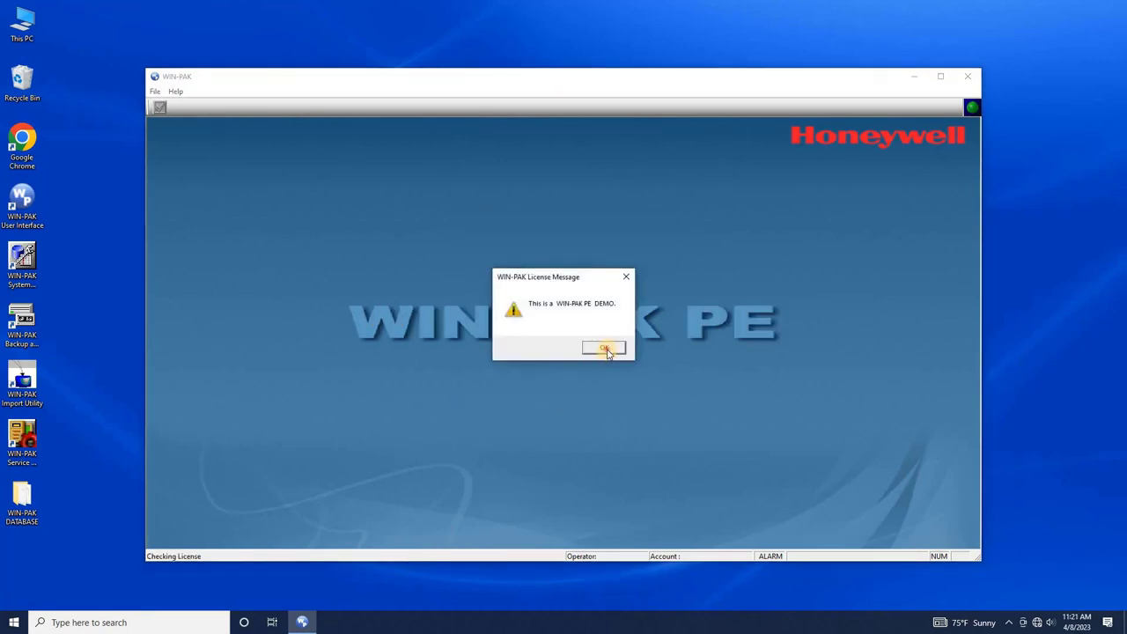
pyautogui.click(605, 349)
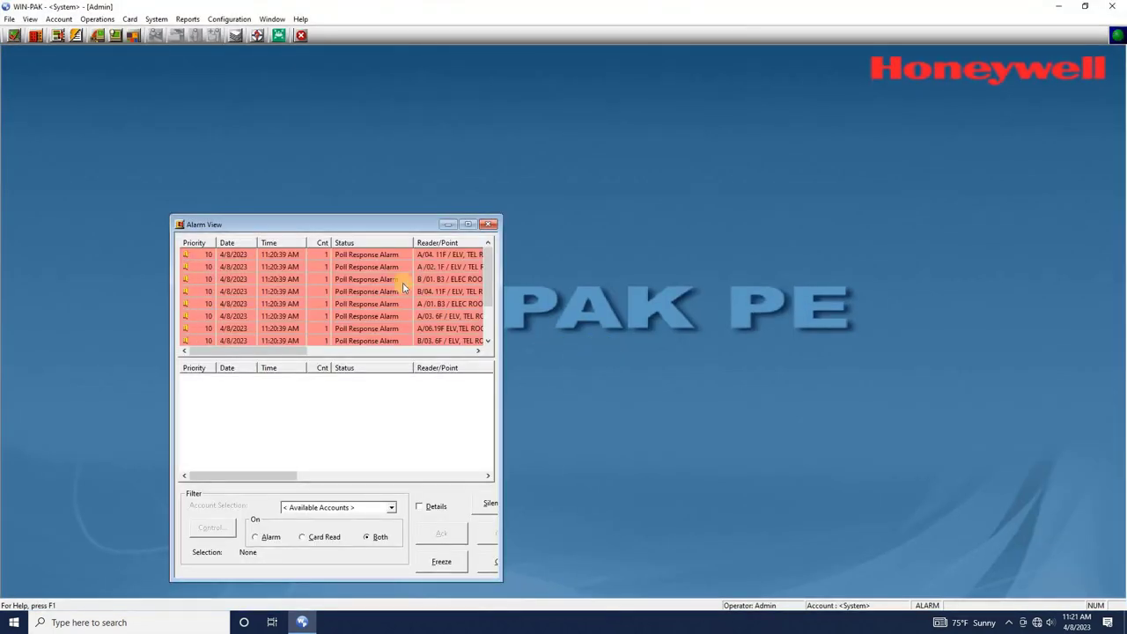
# - Open the control map and expand A. TOWER and B. TOWER to show their intelligent controllers
pyautogui.moveTo(378, 222); pyautogui.dragTo(624, 63)
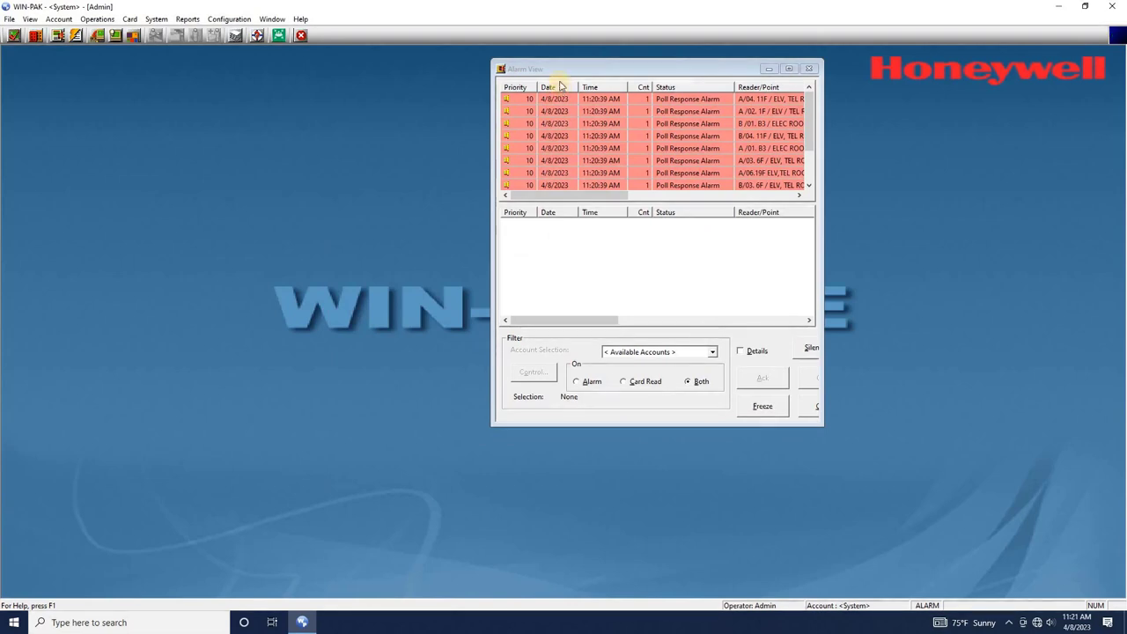
pyautogui.click(97, 35)
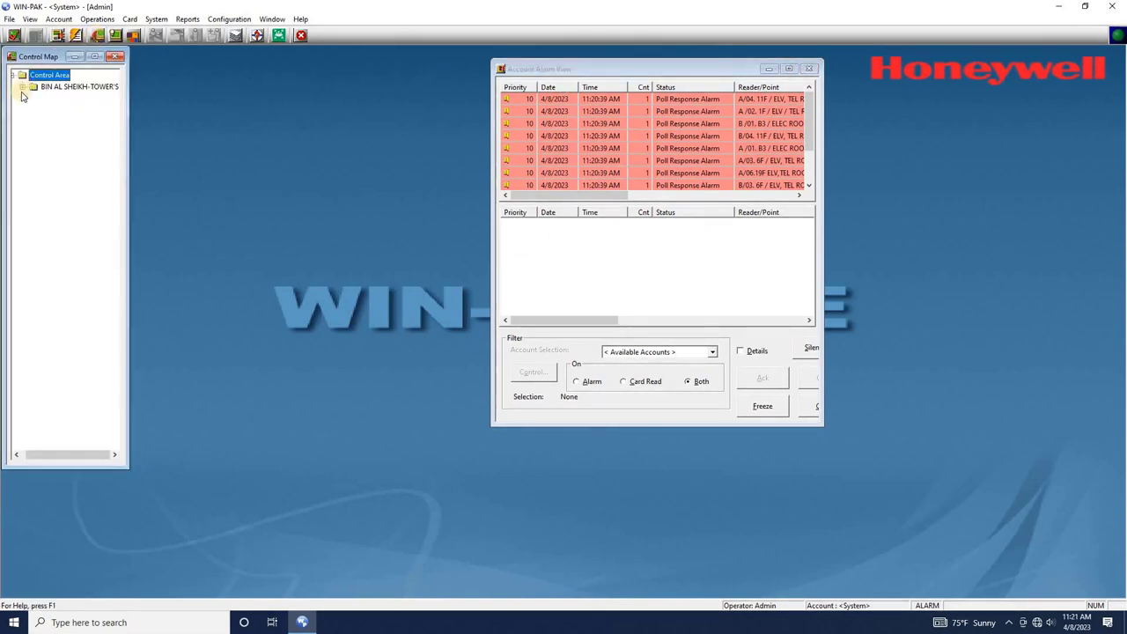
pyautogui.moveTo(129, 138); pyautogui.dragTo(174, 136)
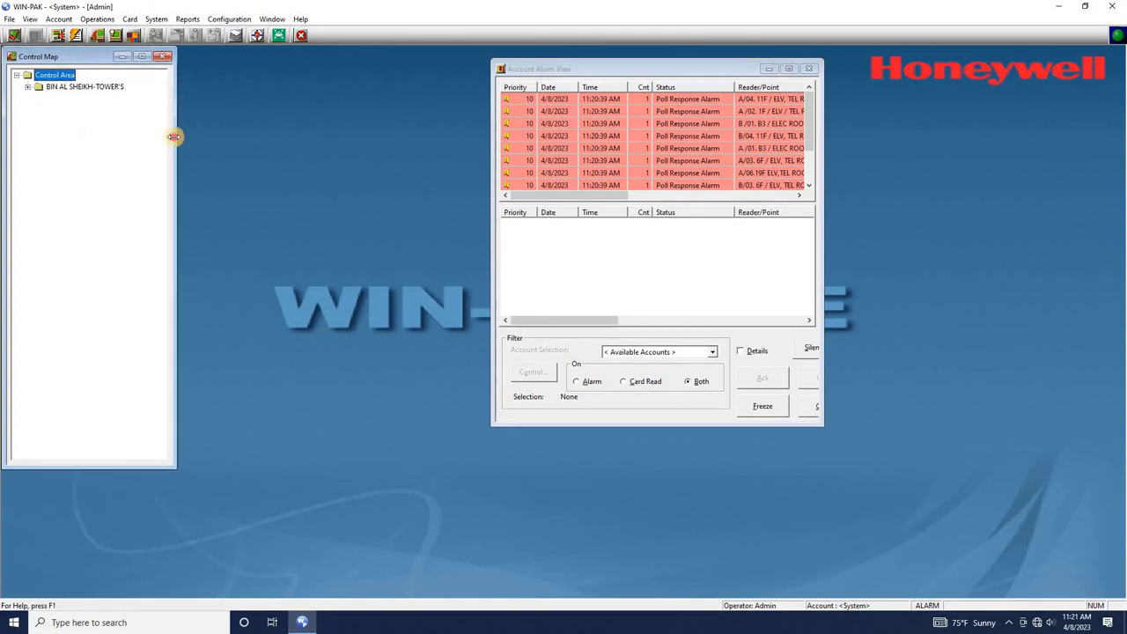
pyautogui.click(28, 87)
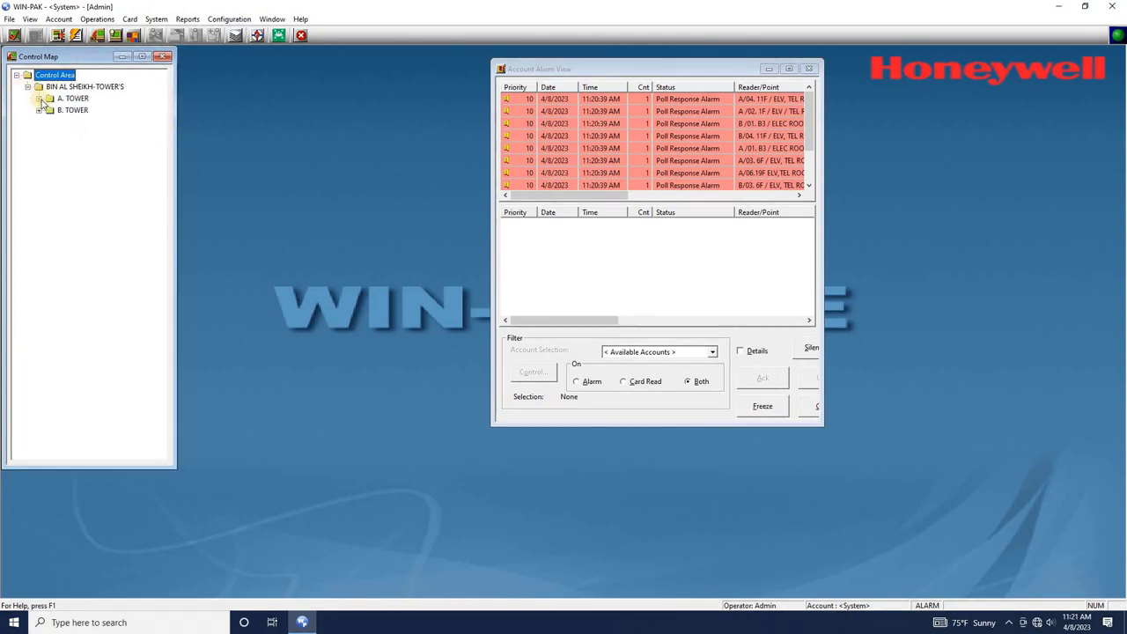
pyautogui.click(38, 97)
pyautogui.click(50, 110)
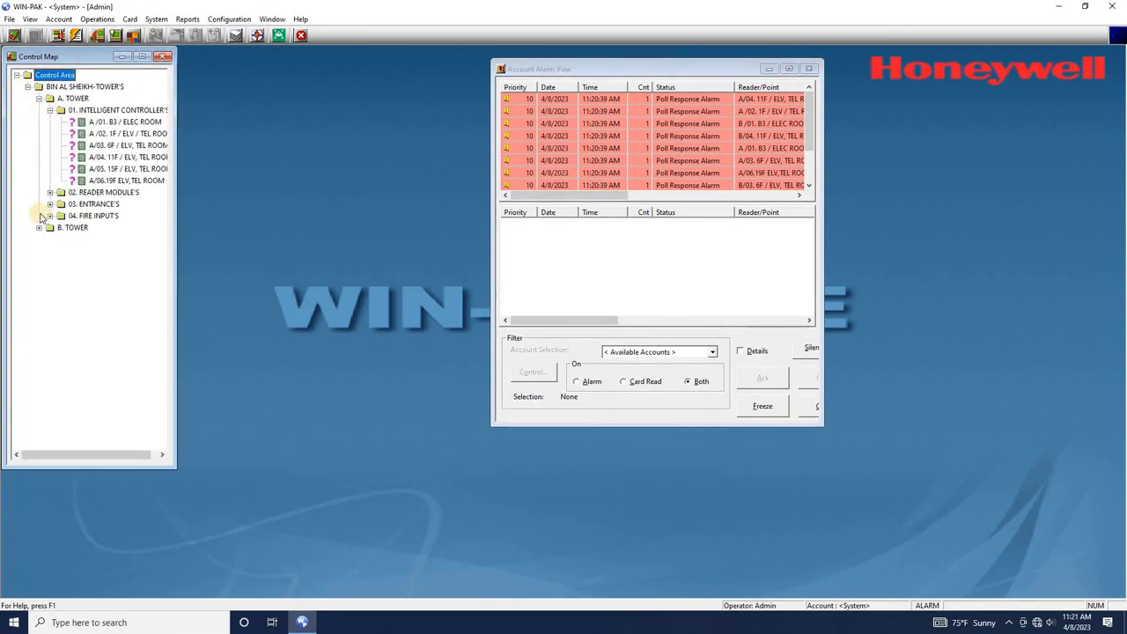
pyautogui.click(39, 227)
pyautogui.click(51, 239)
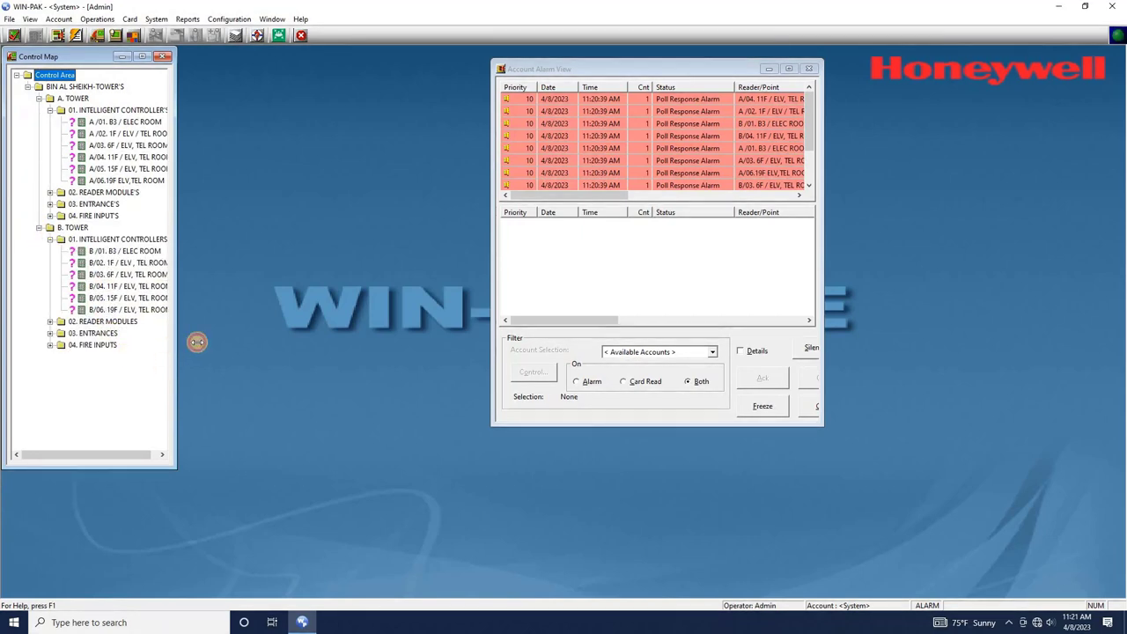
pyautogui.moveTo(197, 341); pyautogui.dragTo(201, 342)
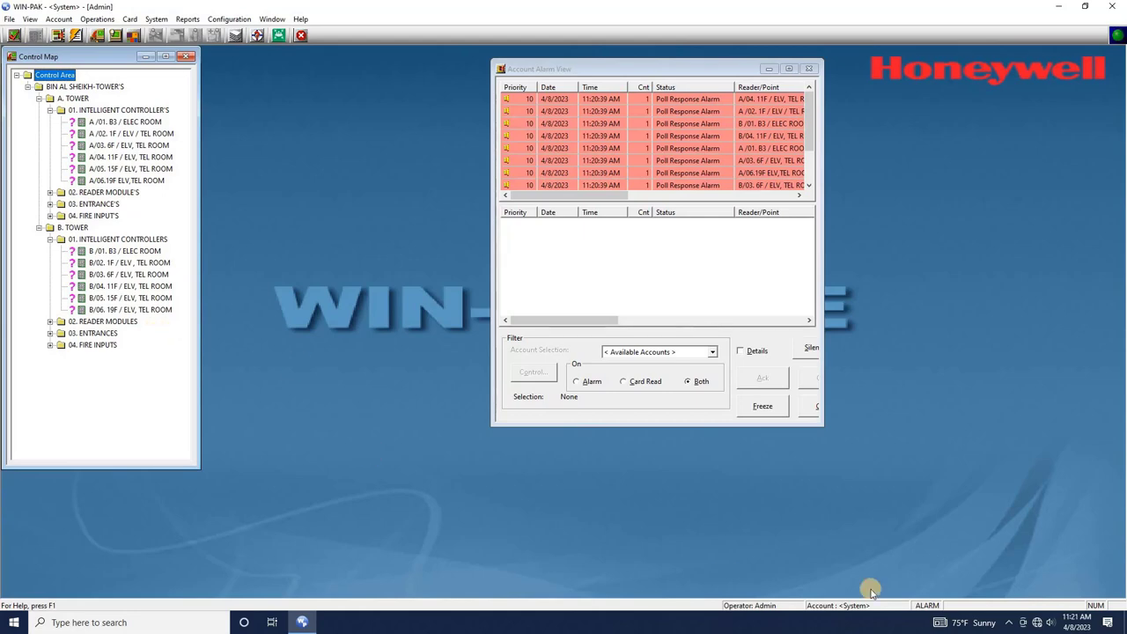
# - Give the Ethernet adapter static IP 192.168.10.10, mask 255.255.255.0 and gateway 192.168.10.1
pyautogui.rightClick(1023, 622)
pyautogui.click(1022, 607)
pyautogui.click(500, 411)
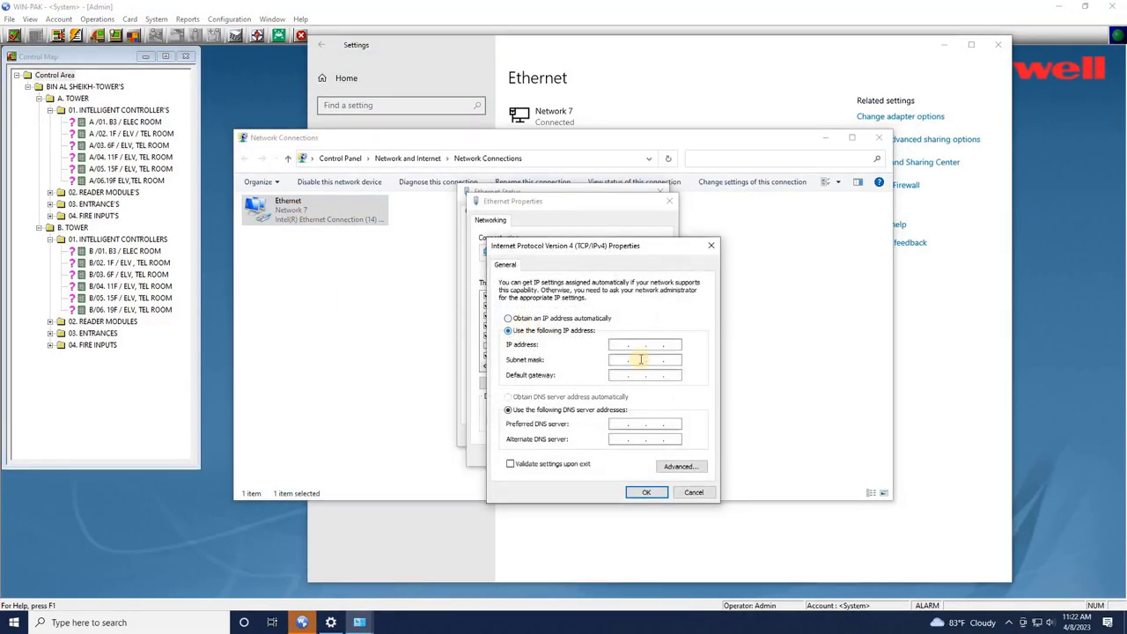
pyautogui.write('192 . 168 . 10 . 10')
pyautogui.press('Tab')
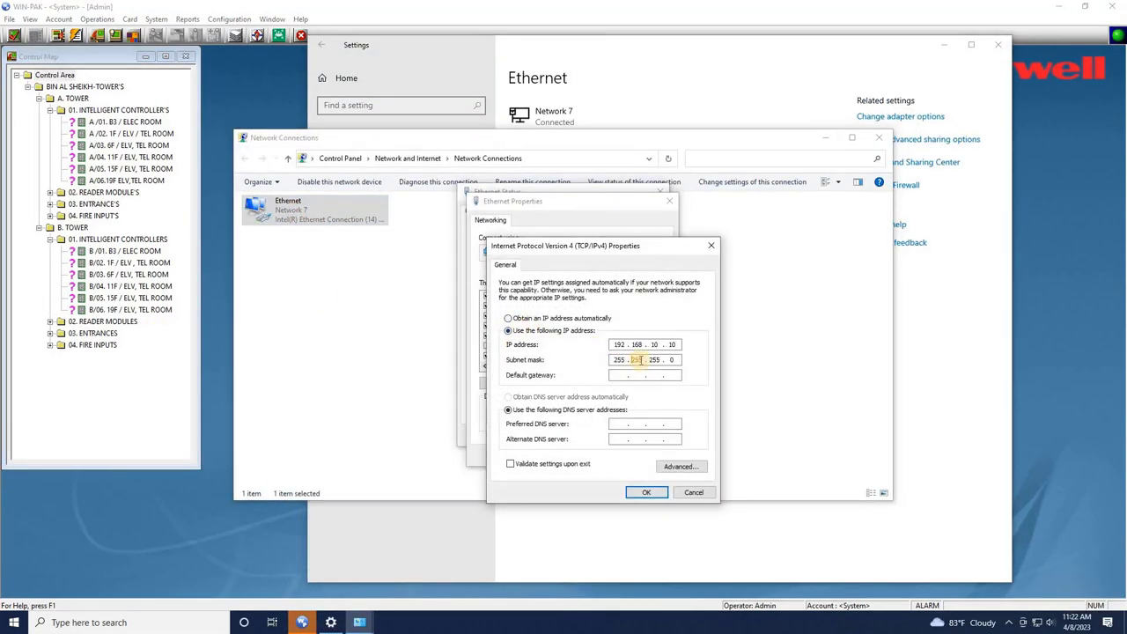
pyautogui.press('Tab')
pyautogui.write('192.16810.1')
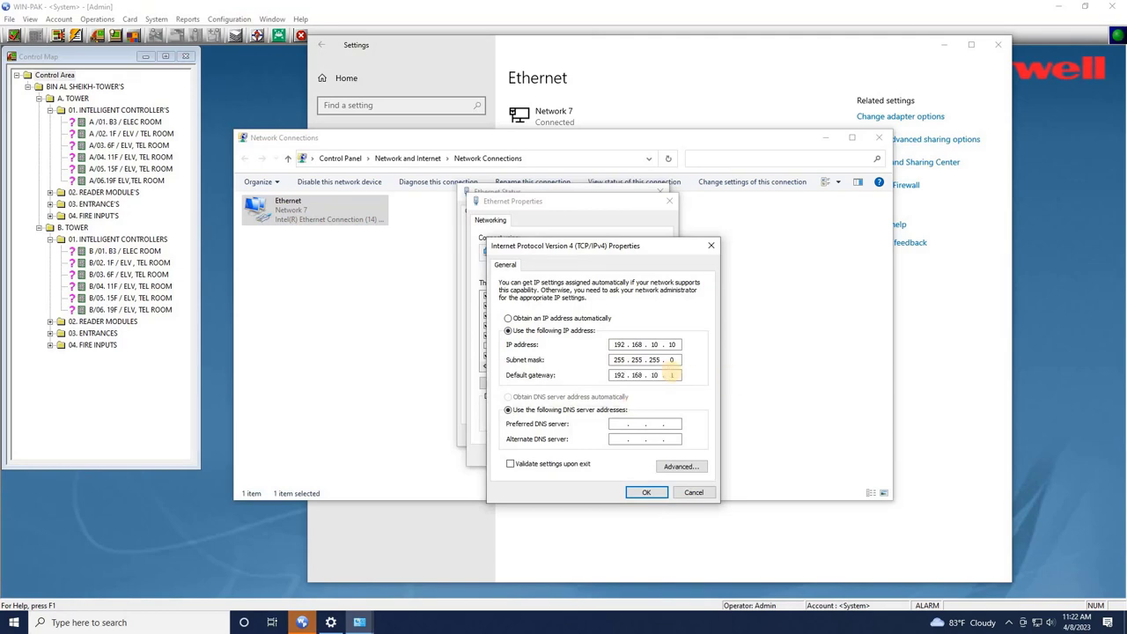
pyautogui.click(646, 492)
pyautogui.click(601, 458)
pyautogui.click(878, 137)
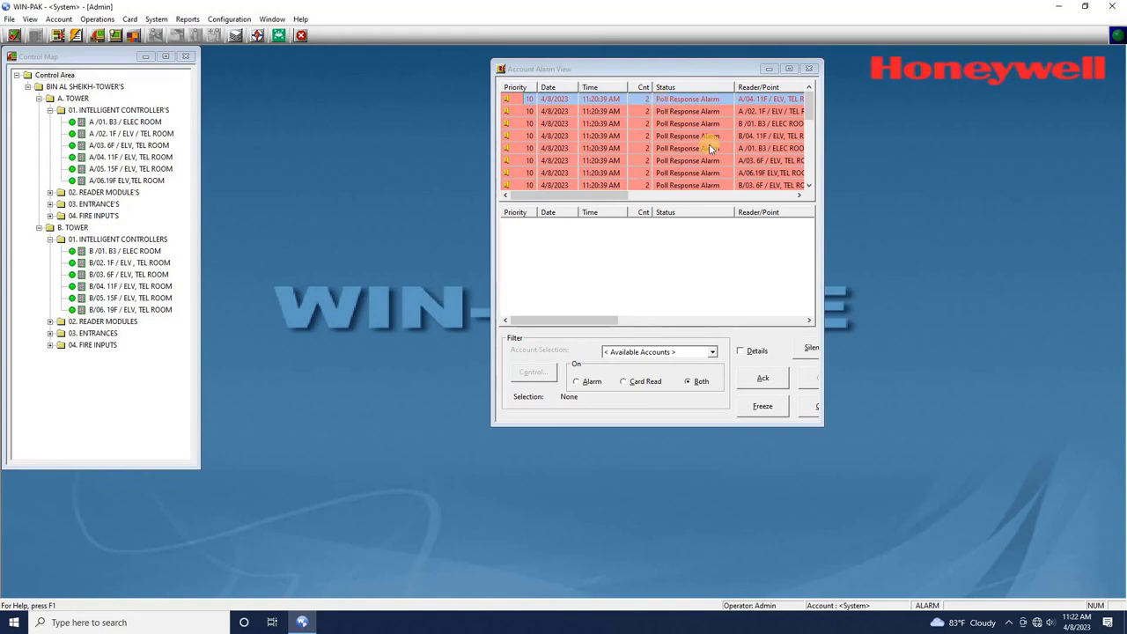
# - Select every pending alarm and acknowledge them all
pyautogui.moveTo(812, 106); pyautogui.dragTo(795, 181)
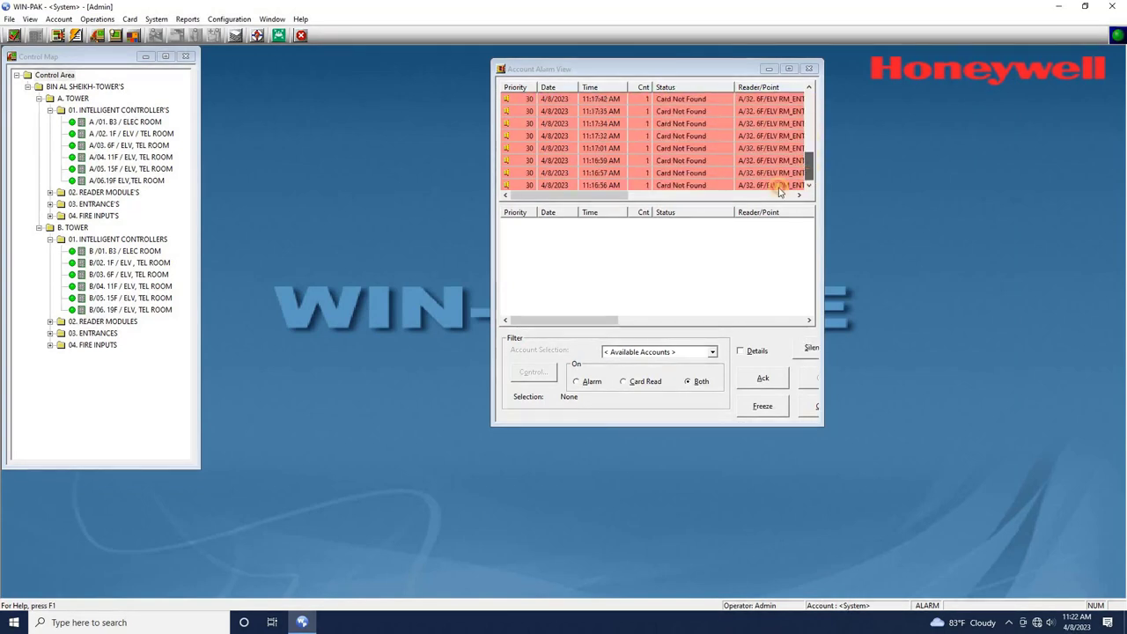
pyautogui.click(700, 187)
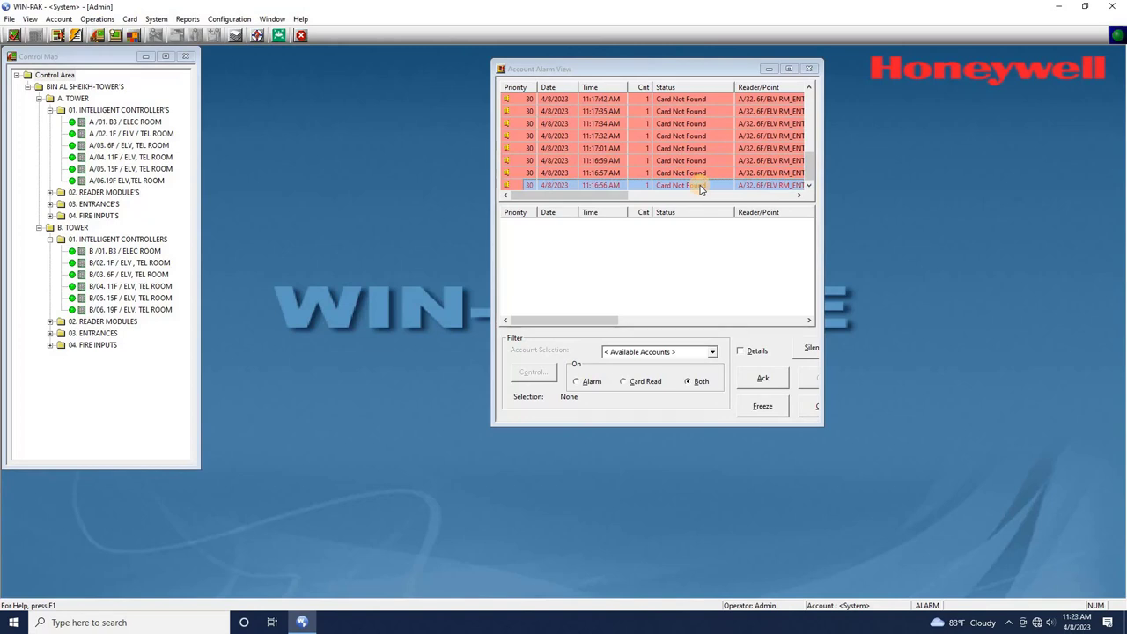
pyautogui.moveTo(812, 161); pyautogui.dragTo(811, 102)
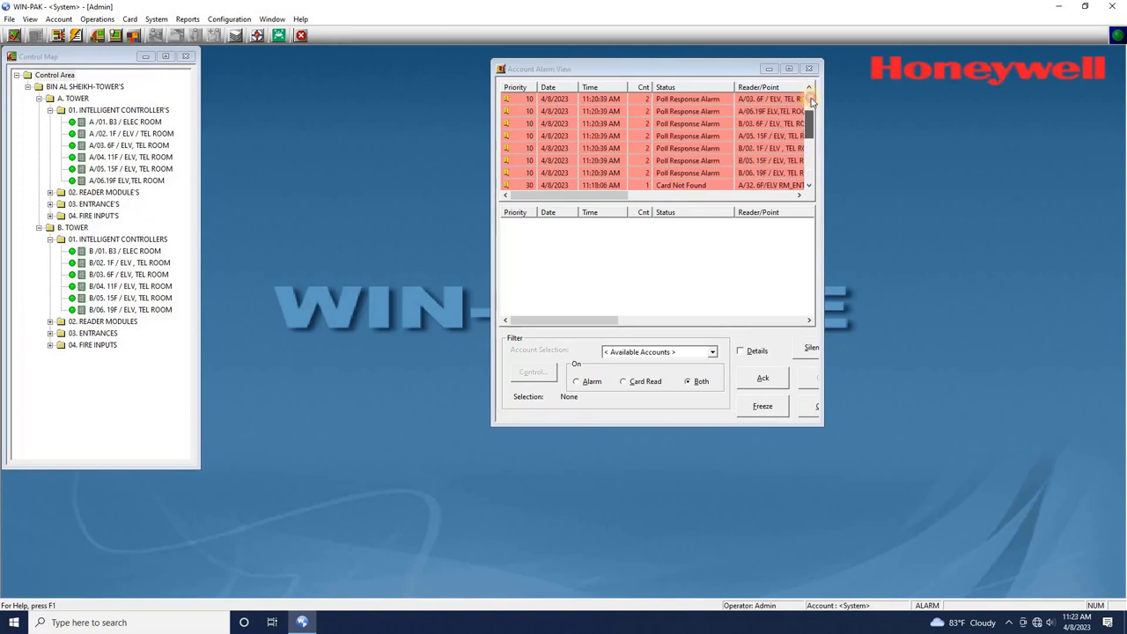
pyautogui.keyDown('shift'); pyautogui.click(638, 100); pyautogui.keyUp('shift')
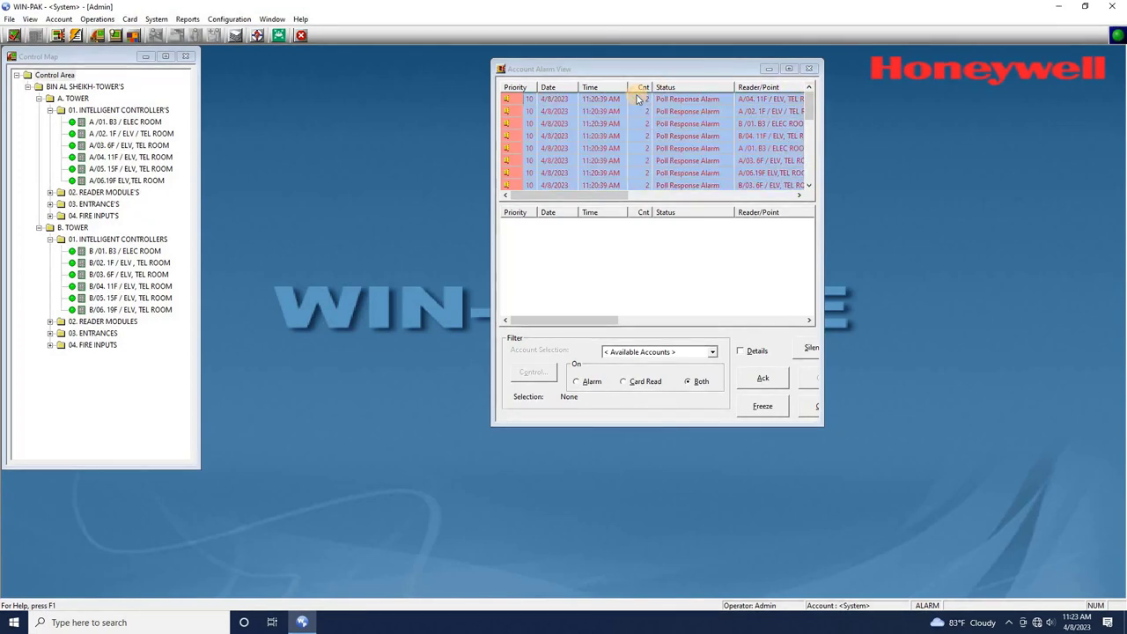
pyautogui.rightClick(639, 99)
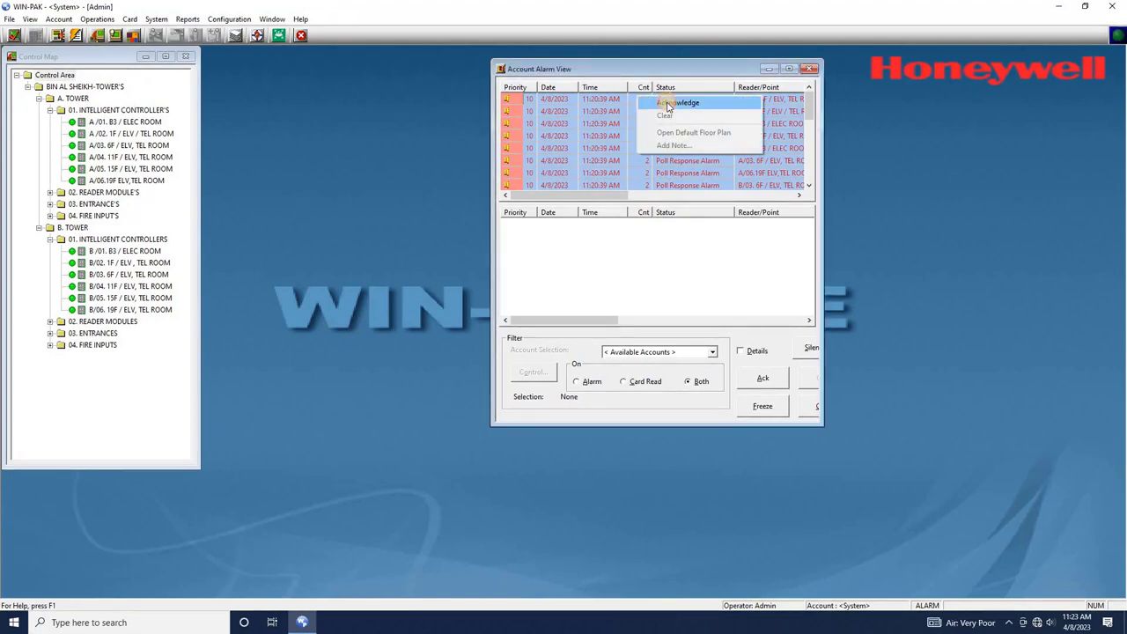
pyautogui.click(667, 104)
# - Select the acknowledged alarms and clear them
pyautogui.click(666, 225)
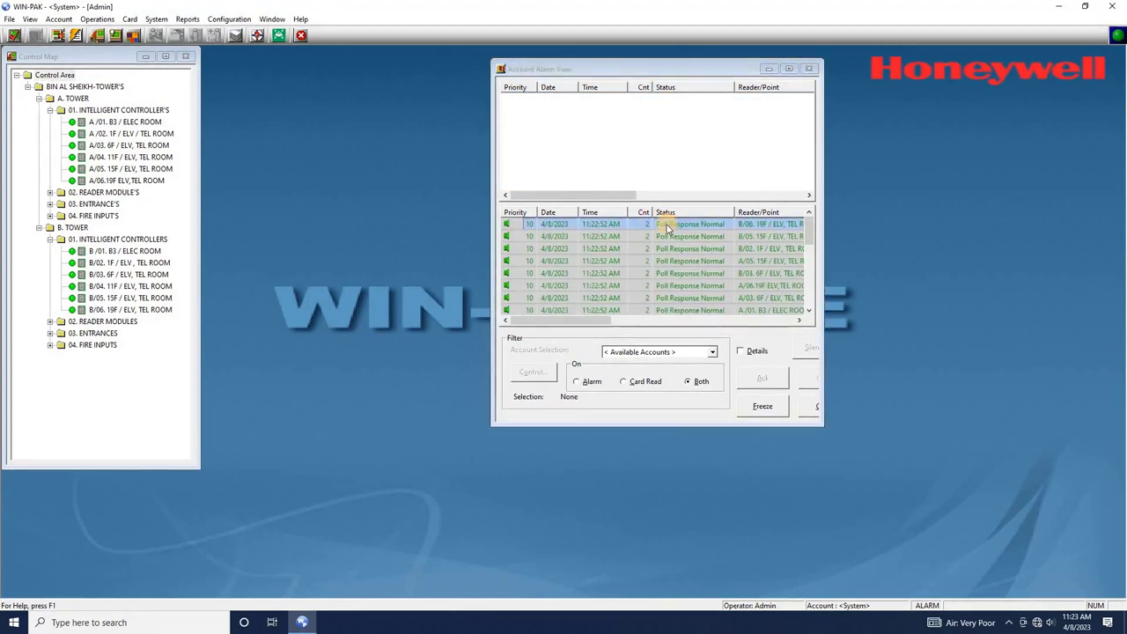
pyautogui.moveTo(812, 232); pyautogui.dragTo(711, 307)
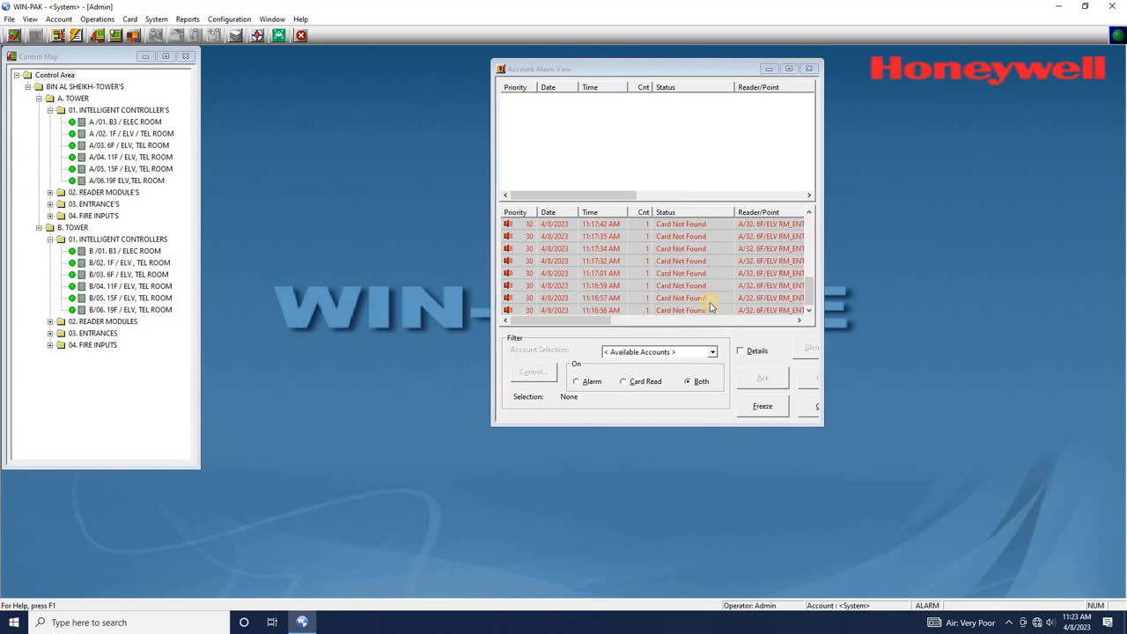
pyautogui.rightClick(695, 308)
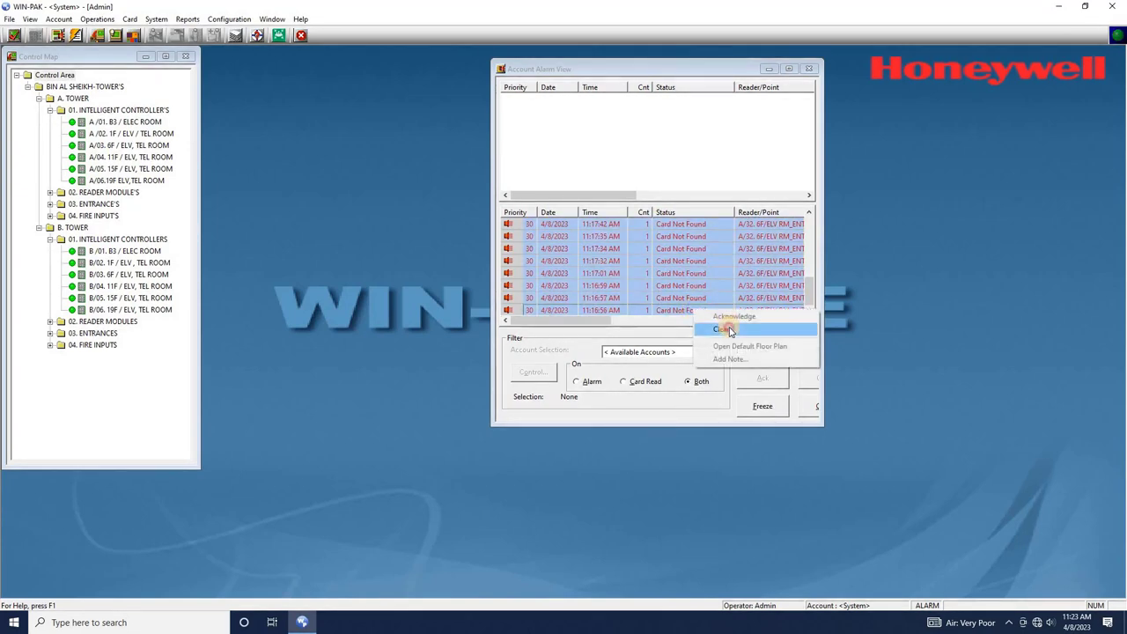
pyautogui.click(728, 330)
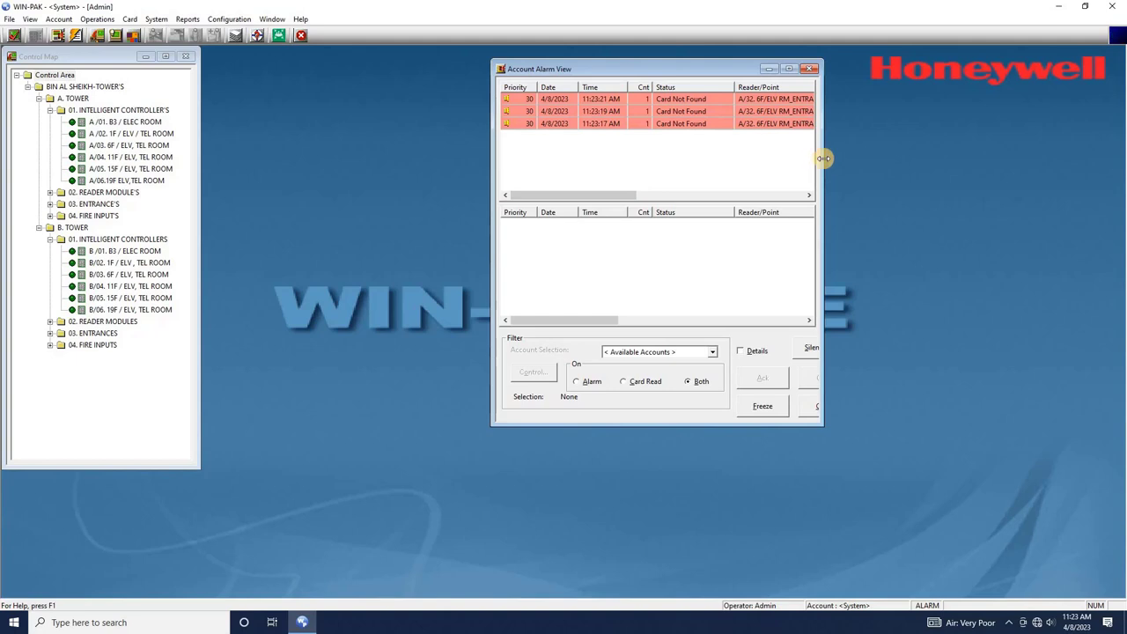
# - Widen the Account Alarm View to reveal the Site, Card No and Account columns
pyautogui.moveTo(819, 158); pyautogui.dragTo(1090, 172)
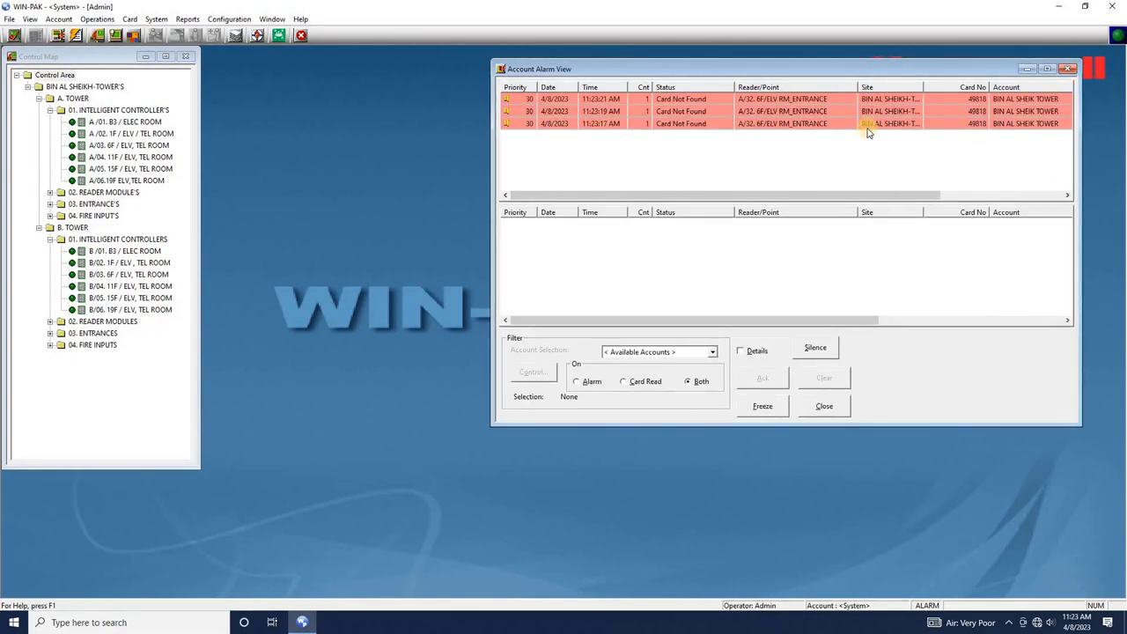